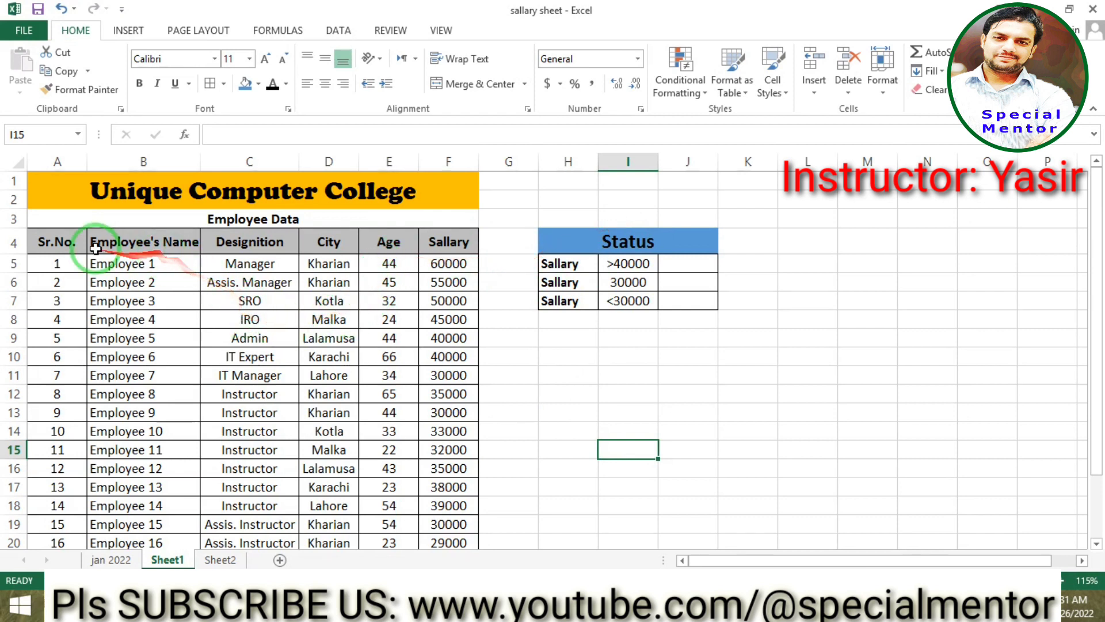
Step: Review the employee table's column headings through Sallary and the Status criteria table
{"action": "left_click", "coordinate": [60, 242]}
{"action": "left_click", "coordinate": [151, 242]}
{"action": "left_click", "coordinate": [253, 242]}
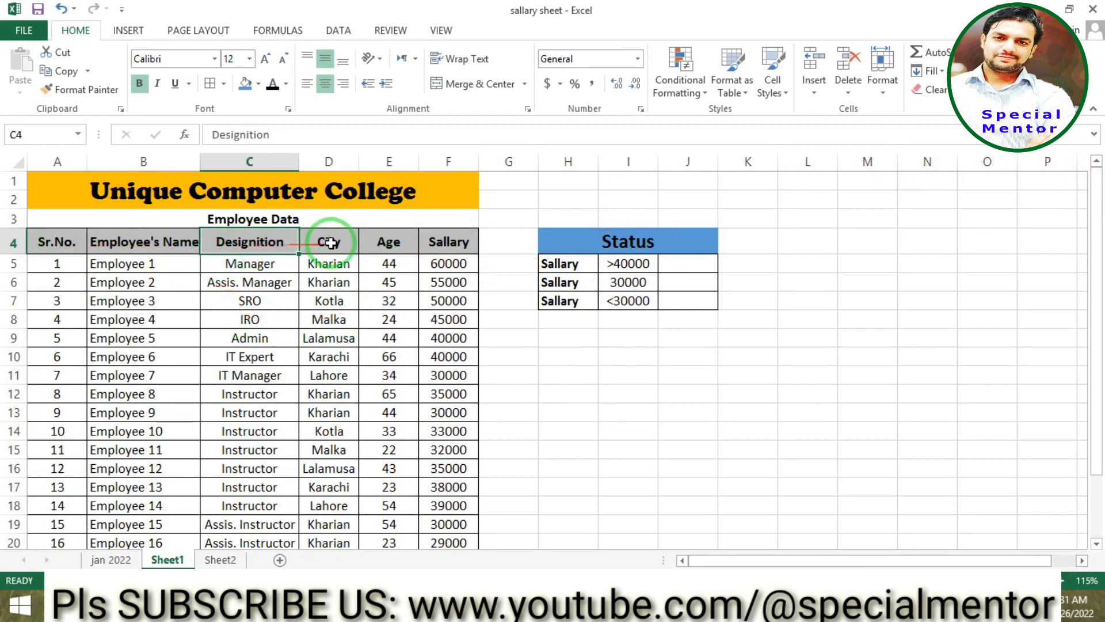
{"action": "left_click", "coordinate": [331, 243]}
{"action": "left_click", "coordinate": [390, 244]}
{"action": "left_click", "coordinate": [445, 247]}
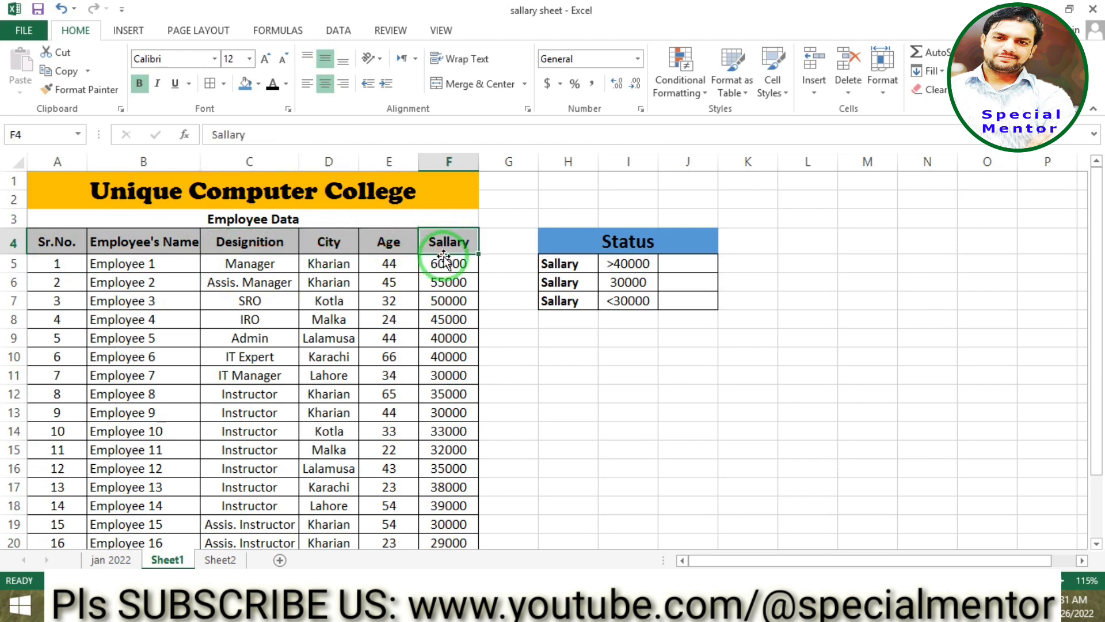
{"action": "scroll", "coordinate": [371, 345], "scroll_direction": "down", "scroll_amount": 3}
{"action": "scroll", "coordinate": [370, 346], "scroll_direction": "down", "scroll_amount": 2}
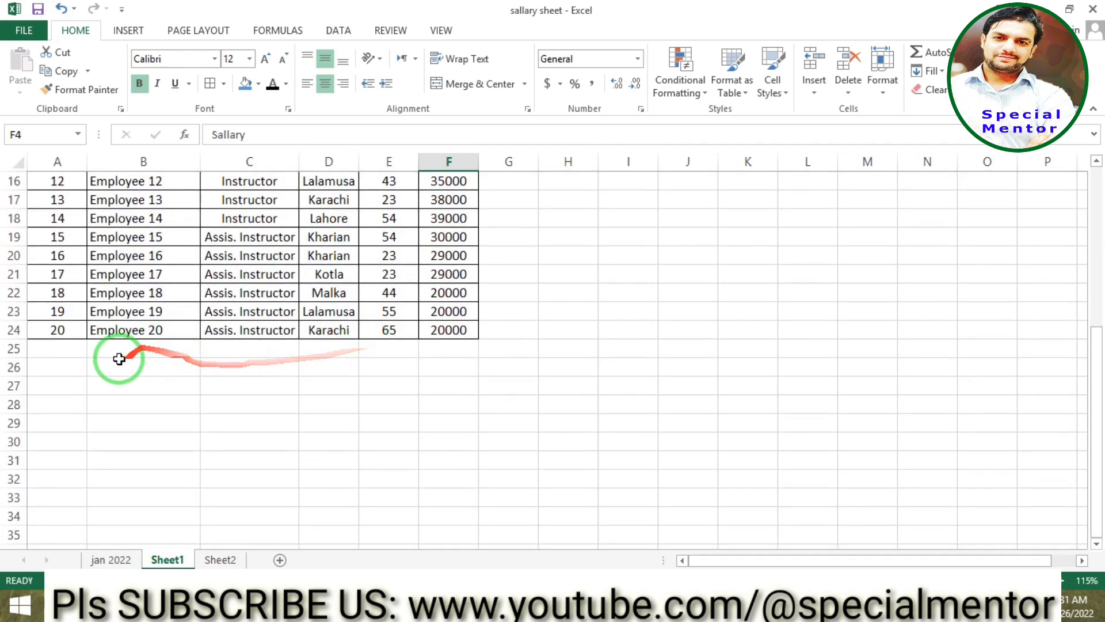
{"action": "scroll", "coordinate": [119, 359], "scroll_direction": "up", "scroll_amount": 2}
{"action": "scroll", "coordinate": [402, 365], "scroll_direction": "up", "scroll_amount": 3}
{"action": "left_click", "coordinate": [633, 245]}
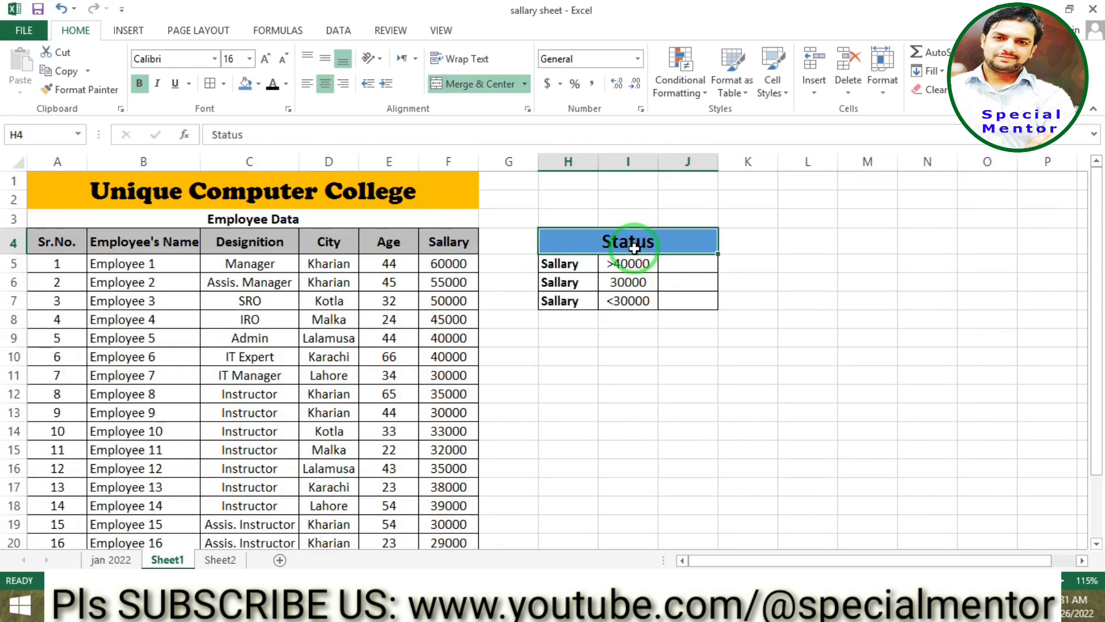
{"action": "left_click", "coordinate": [561, 265]}
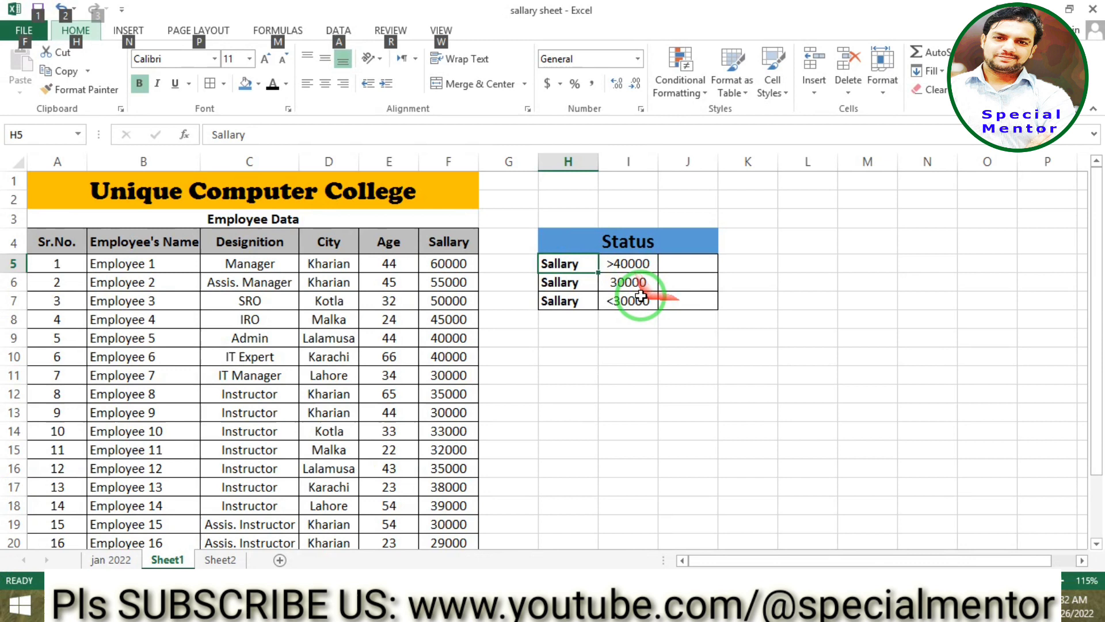
Step: Edit the middle Status criterion in the formula bar, deleting the = from =30000
{"action": "left_click", "coordinate": [628, 285]}
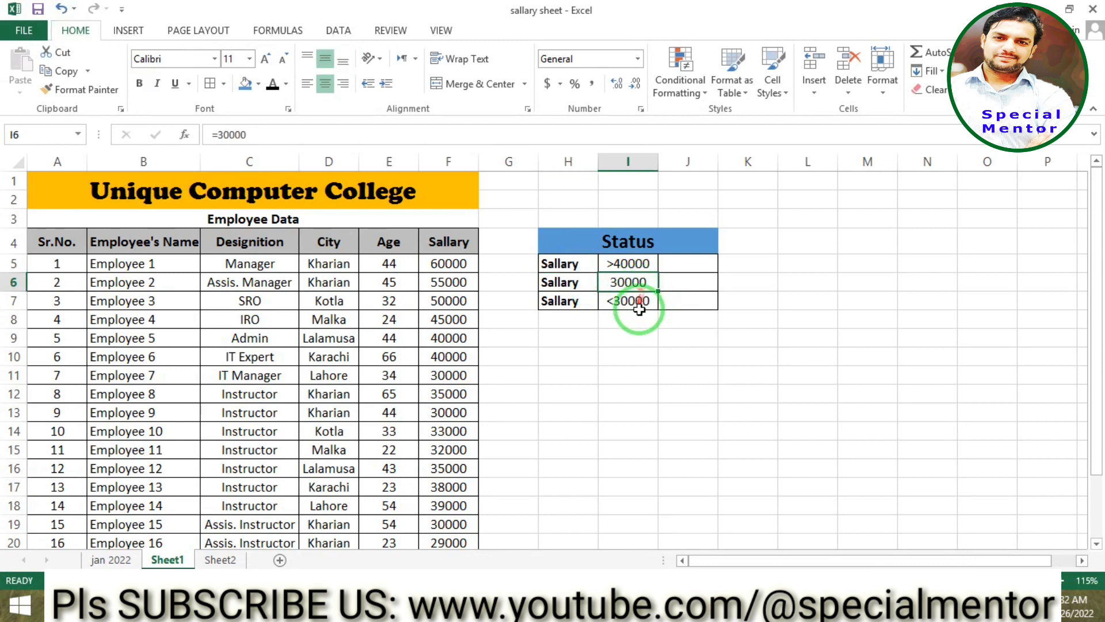
{"action": "left_click", "coordinate": [231, 134]}
{"action": "left_click_drag", "start_coordinate": [247, 135], "coordinate": [220, 186]}
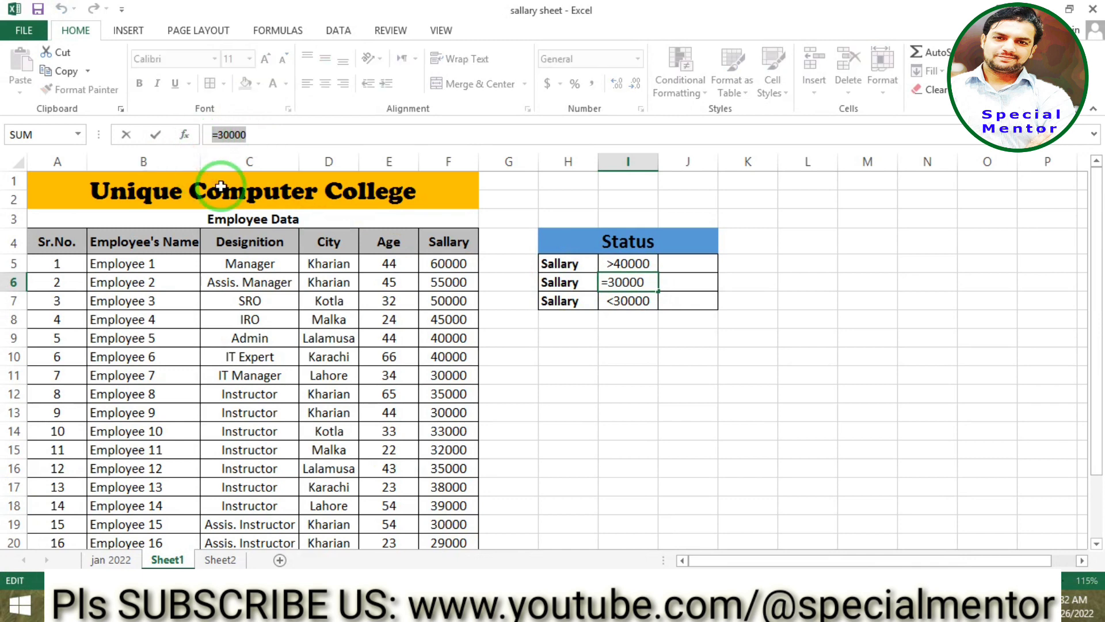
{"action": "key", "text": "Delete"}
{"action": "key", "text": "Return"}
{"action": "left_click", "coordinate": [633, 311]}
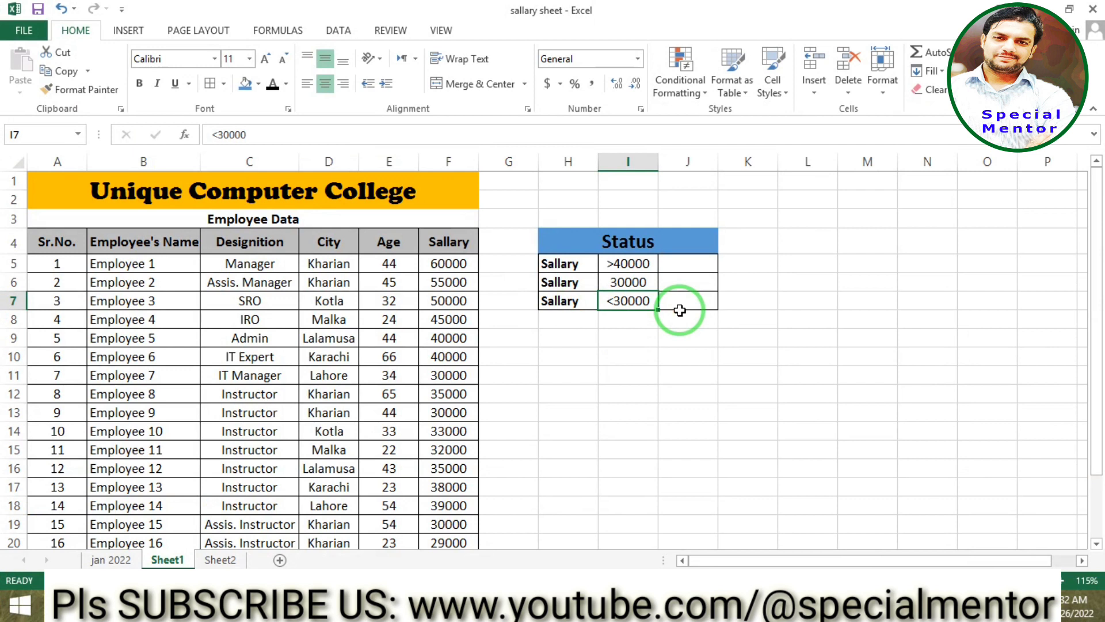
Step: Enter =COUNTIF(F5:F24,I5) in J5 beside the >40000 criterion, giving a count of 4
{"action": "left_click", "coordinate": [700, 265]}
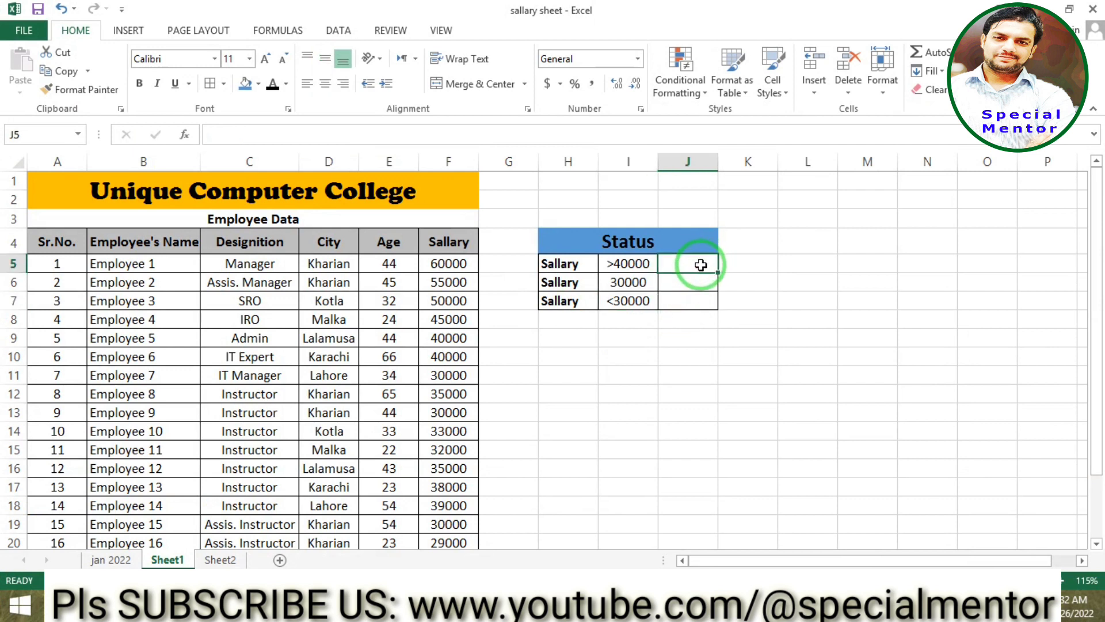
{"action": "type", "text": "=cou"}
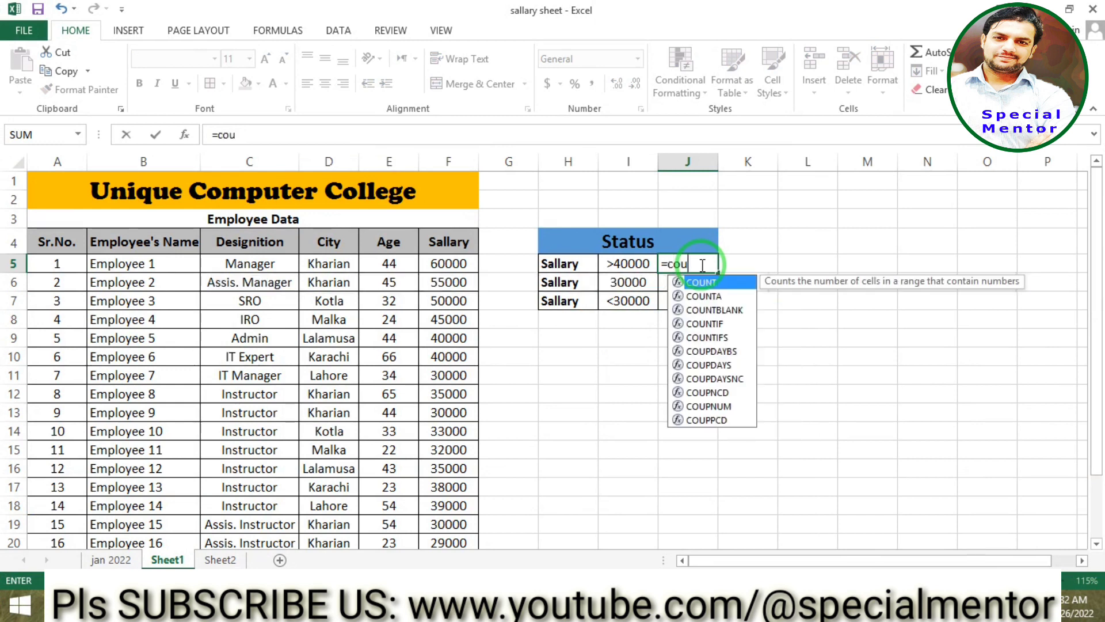
{"action": "type", "text": "ntif"}
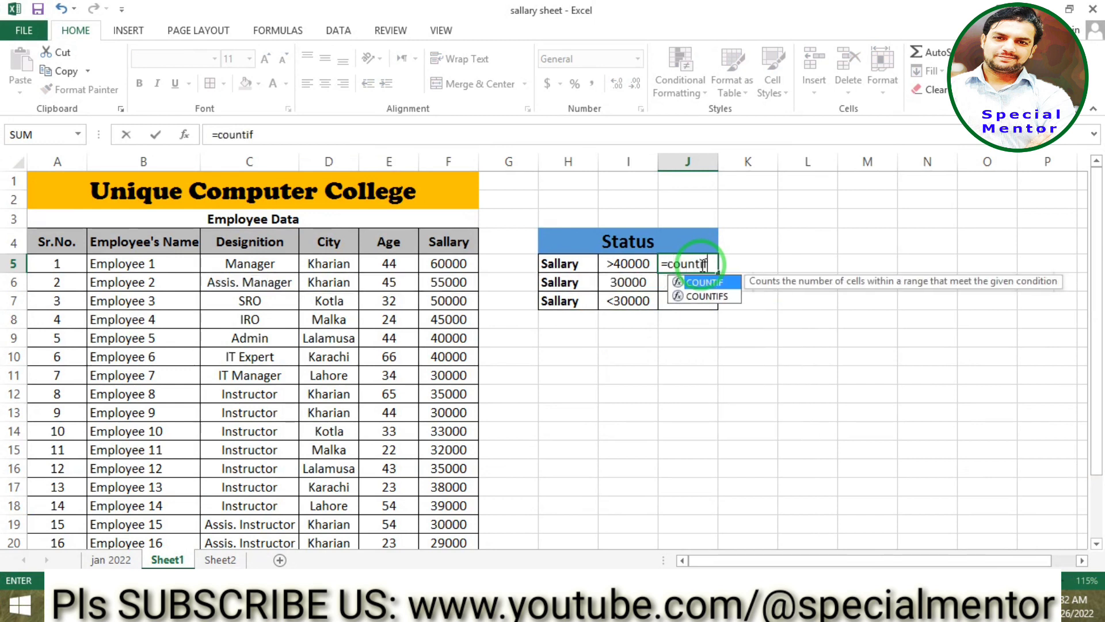
{"action": "type", "text": "("}
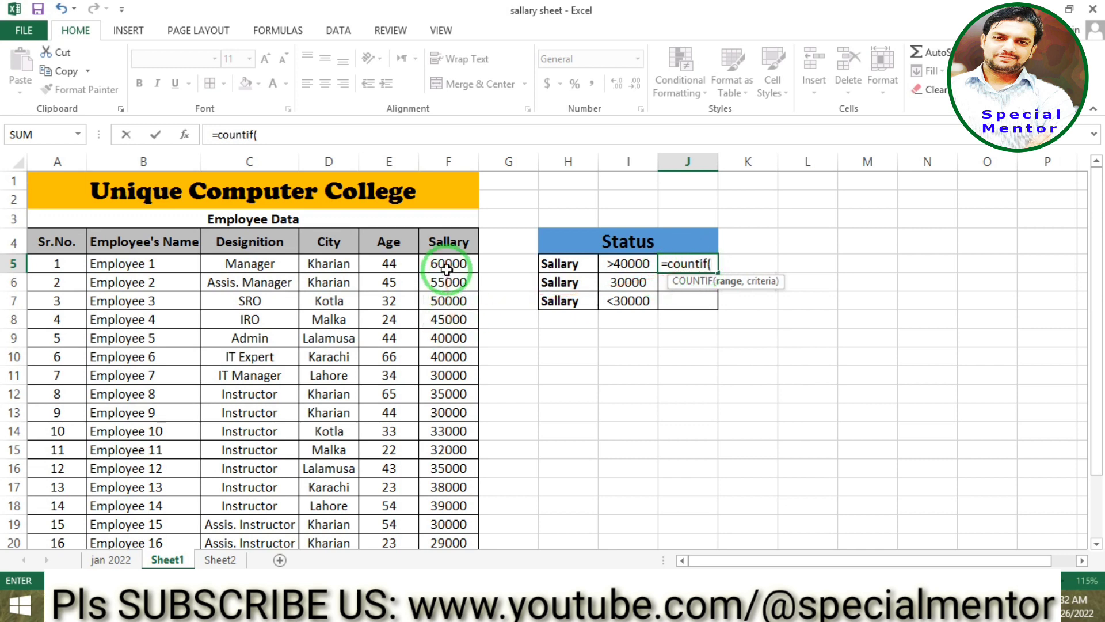
{"action": "left_click_drag", "start_coordinate": [447, 269], "coordinate": [427, 563]}
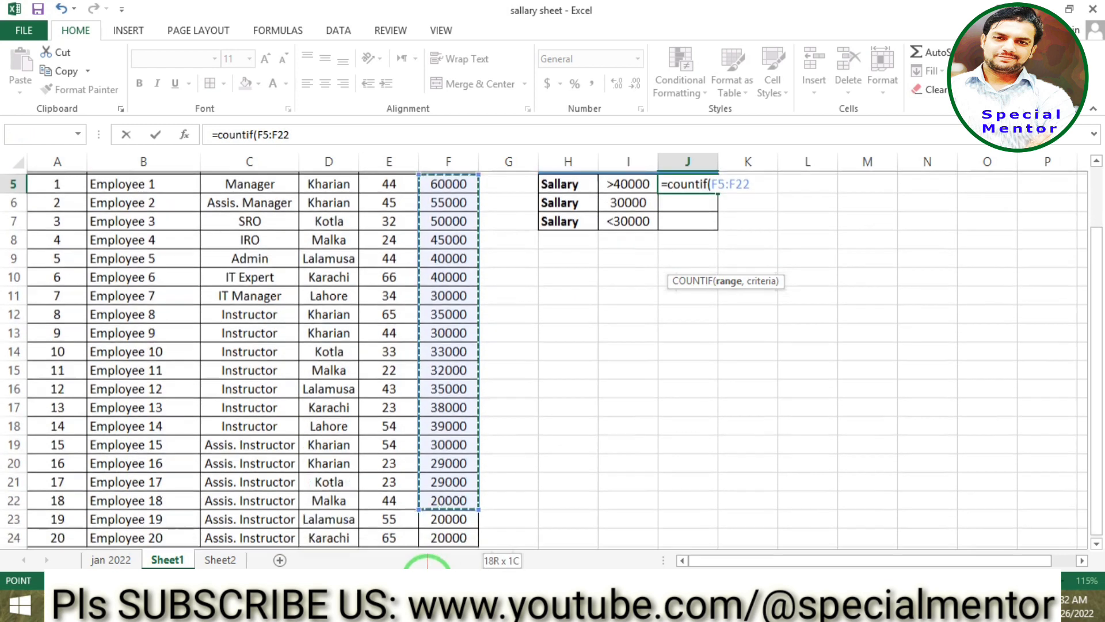
{"action": "left_click_drag", "start_coordinate": [427, 563], "coordinate": [443, 517]}
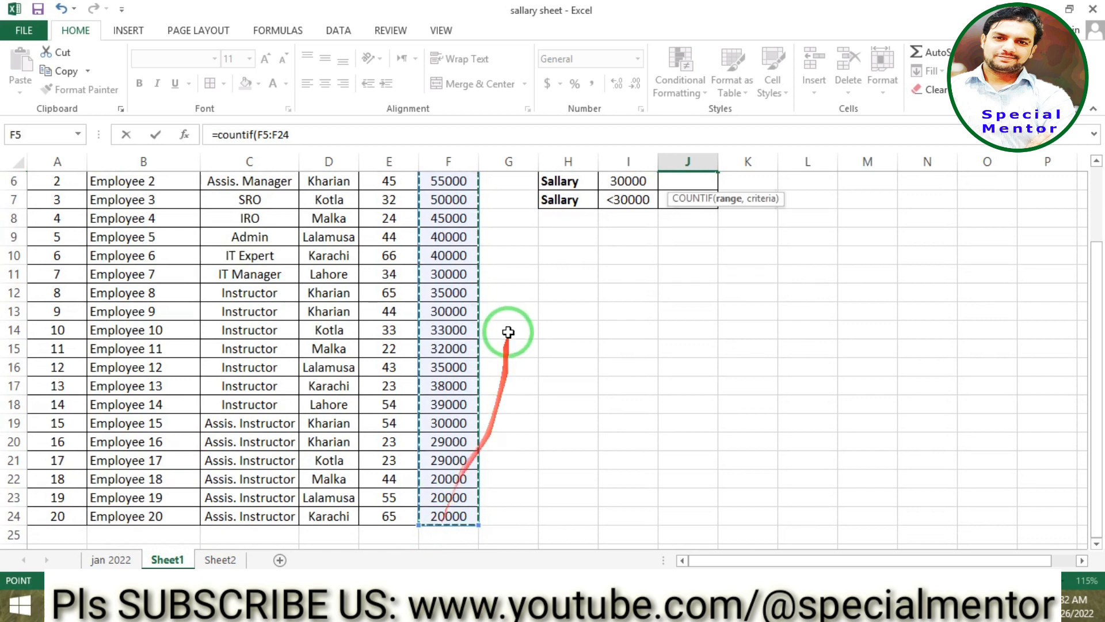
{"action": "scroll", "coordinate": [509, 332], "scroll_direction": "up", "scroll_amount": 2}
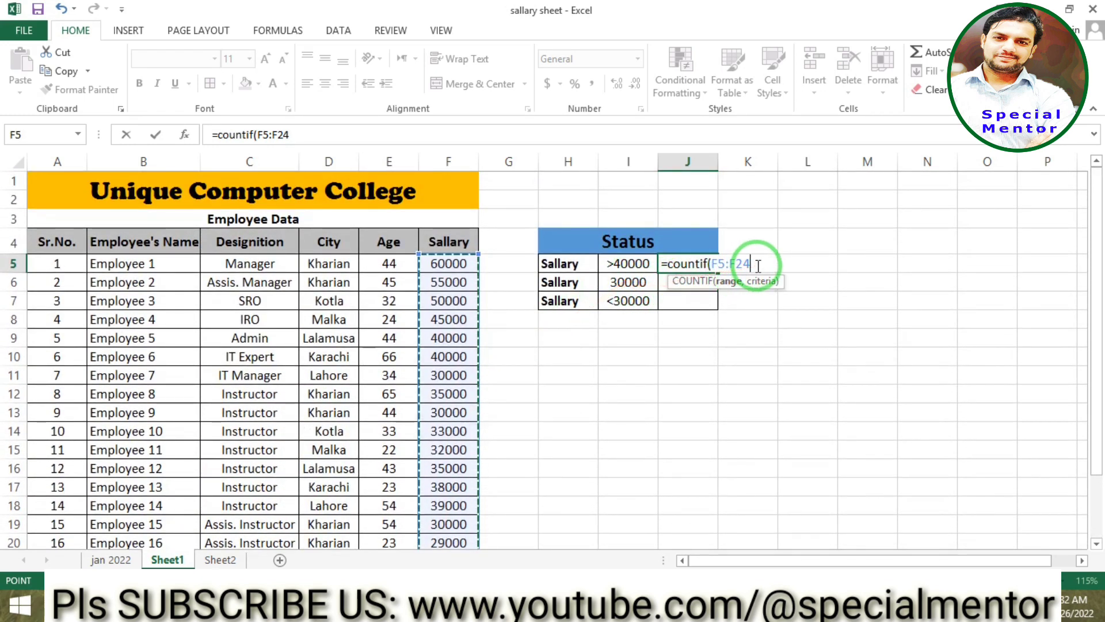
{"action": "type", "text": ","}
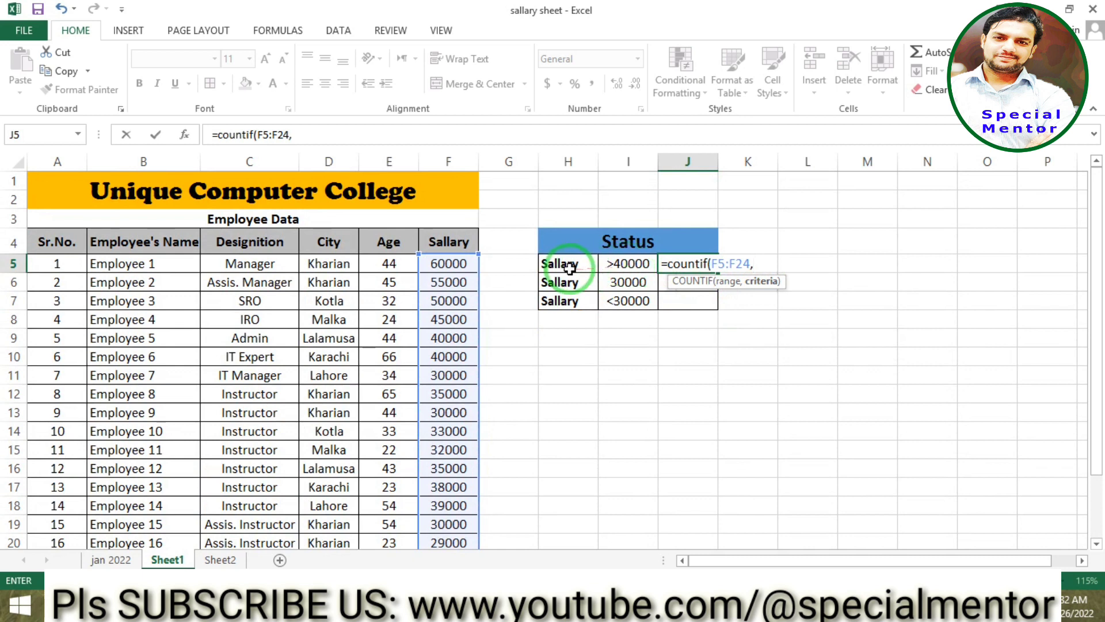
{"action": "left_click", "coordinate": [631, 265]}
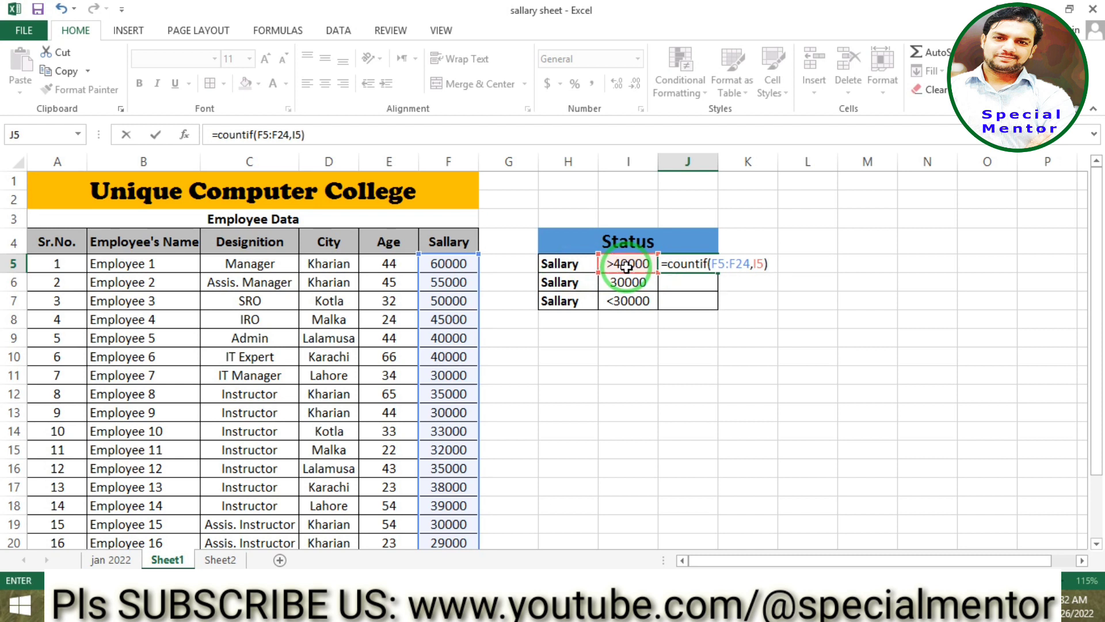
{"action": "key", "text": "Return"}
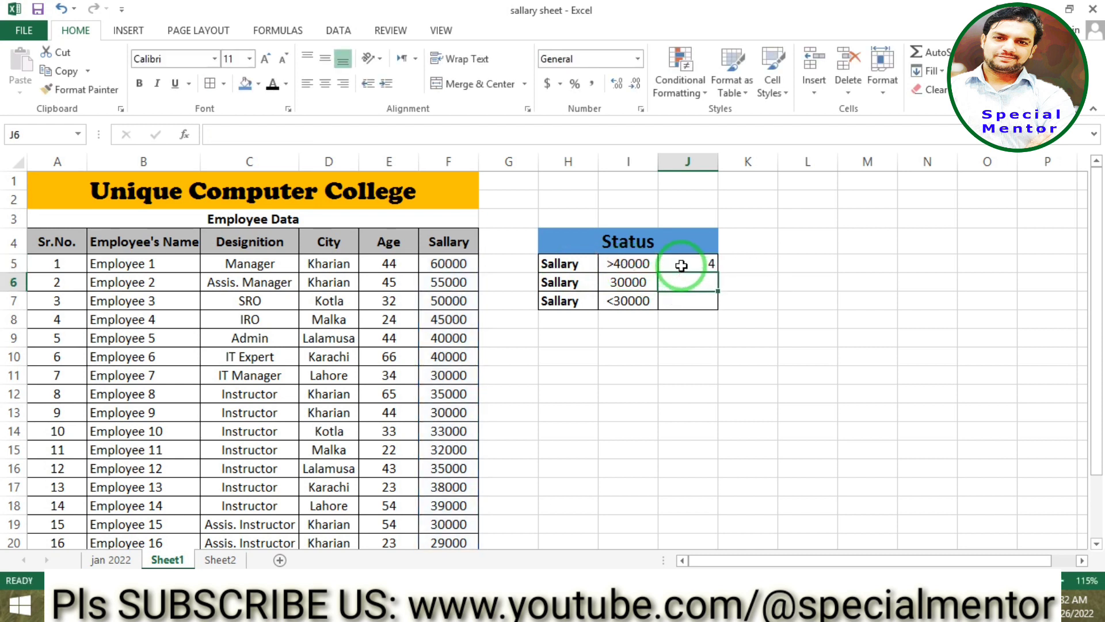
{"action": "left_click", "coordinate": [682, 264]}
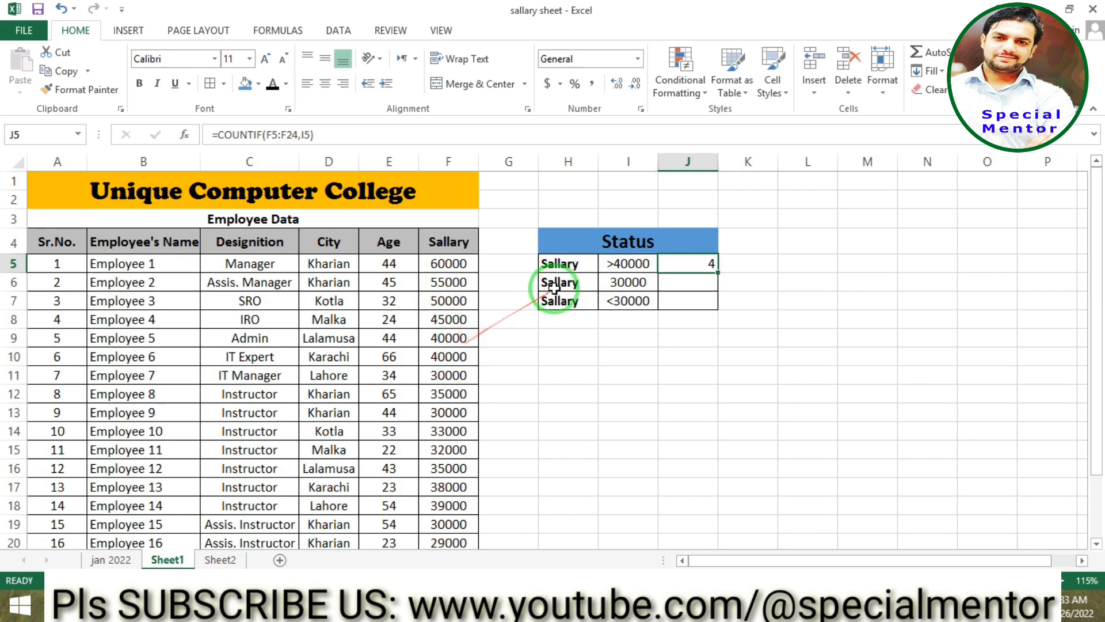
Step: Enter =COUNTIF(F5:F24,I6) in J6 beside the 30000 criterion, returning 3
{"action": "left_click", "coordinate": [679, 283]}
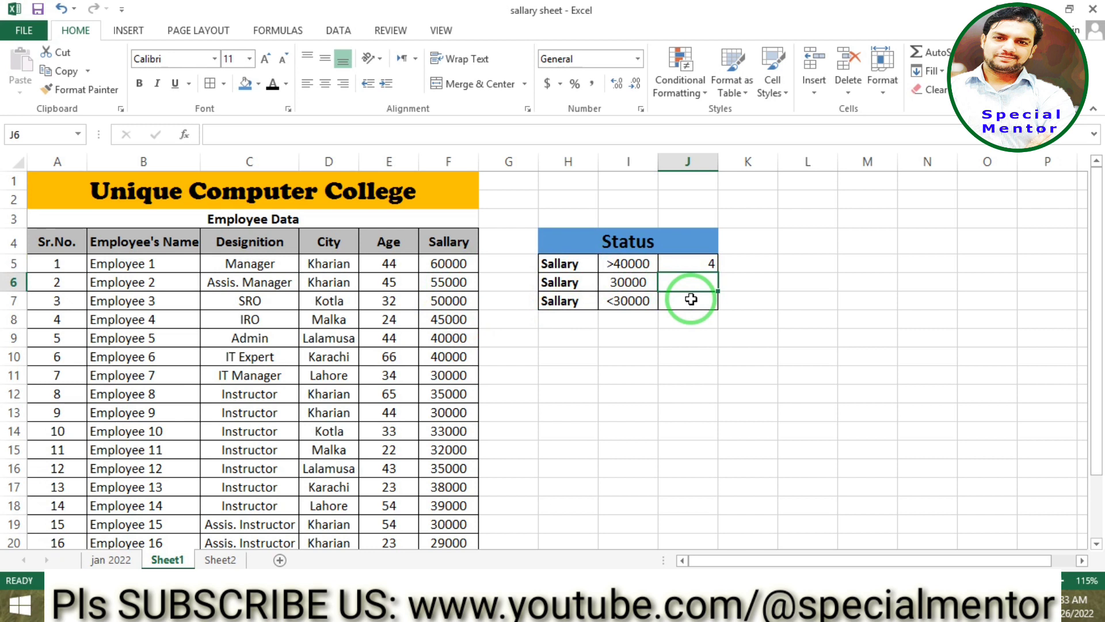
{"action": "type", "text": "=coun"}
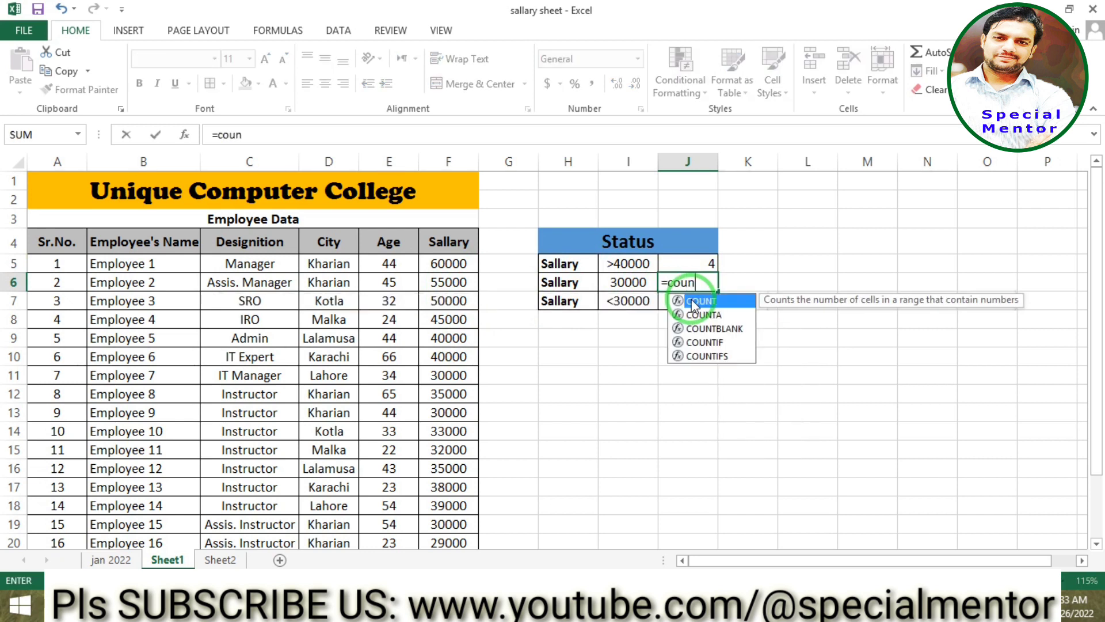
{"action": "type", "text": "tif"}
{"action": "double_click", "coordinate": [693, 300]}
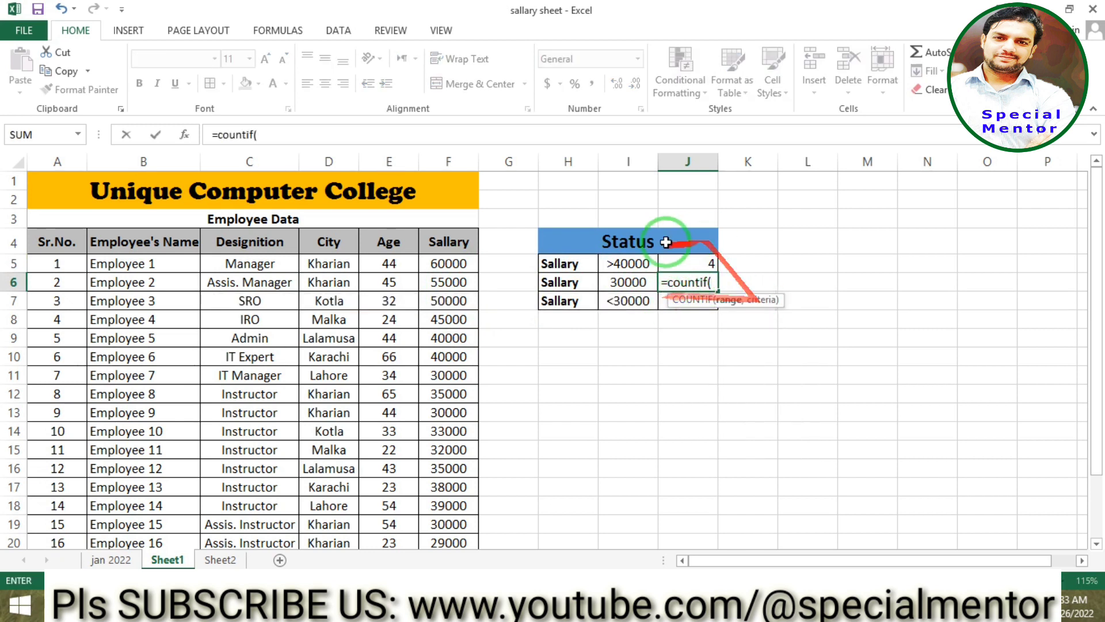
{"action": "mouse_move", "coordinate": [442, 265]}
{"action": "left_mouse_down"}
{"action": "mouse_move", "coordinate": [448, 564]}
{"action": "mouse_move", "coordinate": [449, 506]}
{"action": "left_mouse_up"}
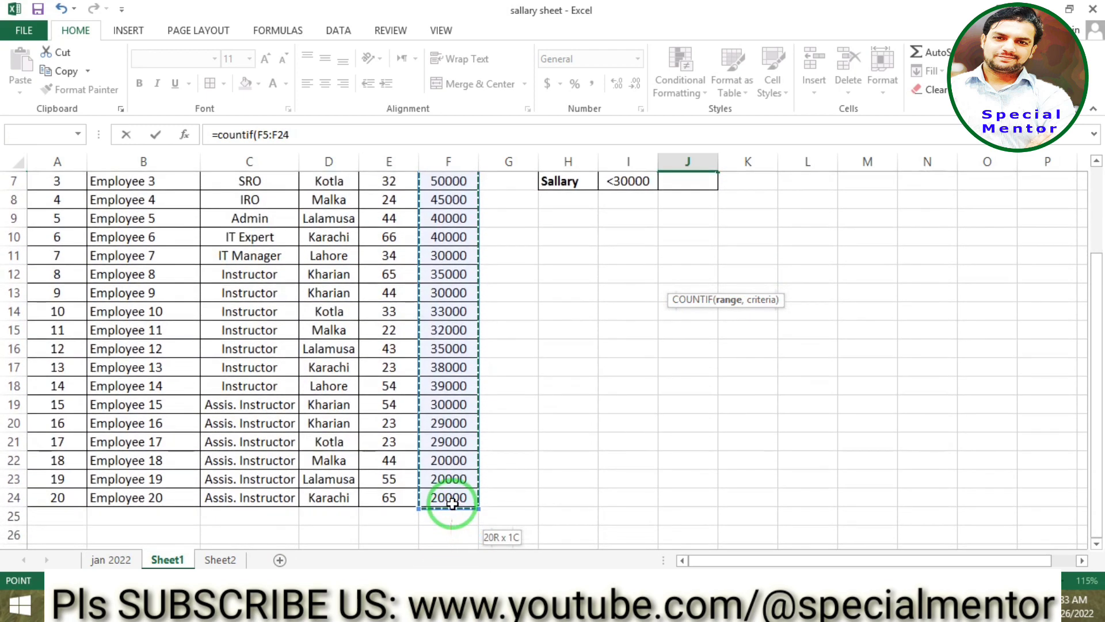
{"action": "scroll", "coordinate": [645, 379], "scroll_direction": "up", "scroll_amount": 2}
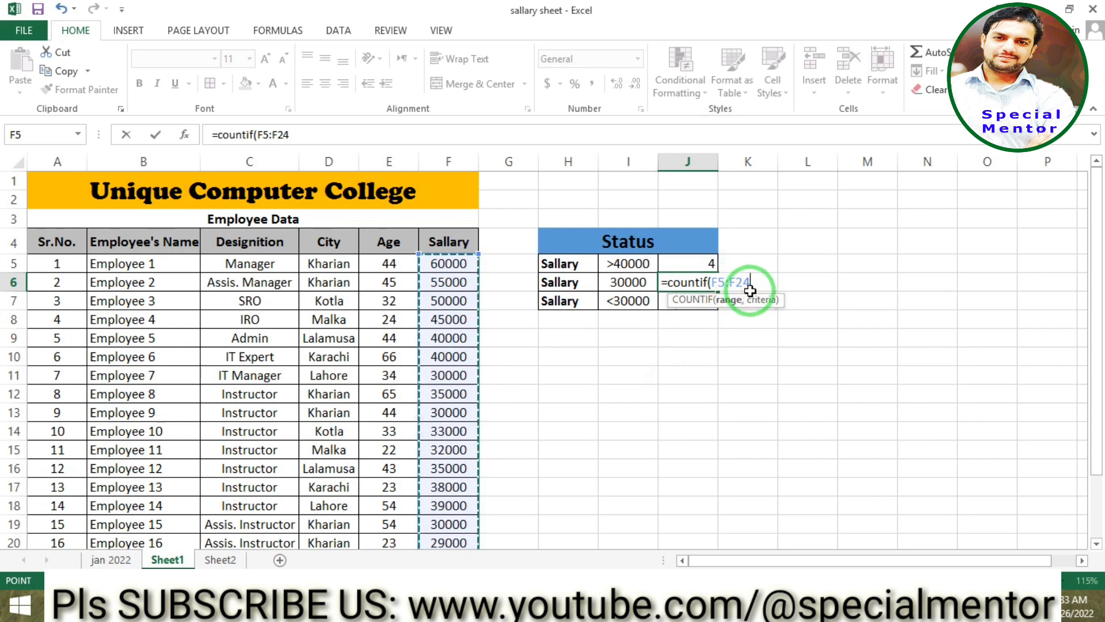
{"action": "type", "text": ","}
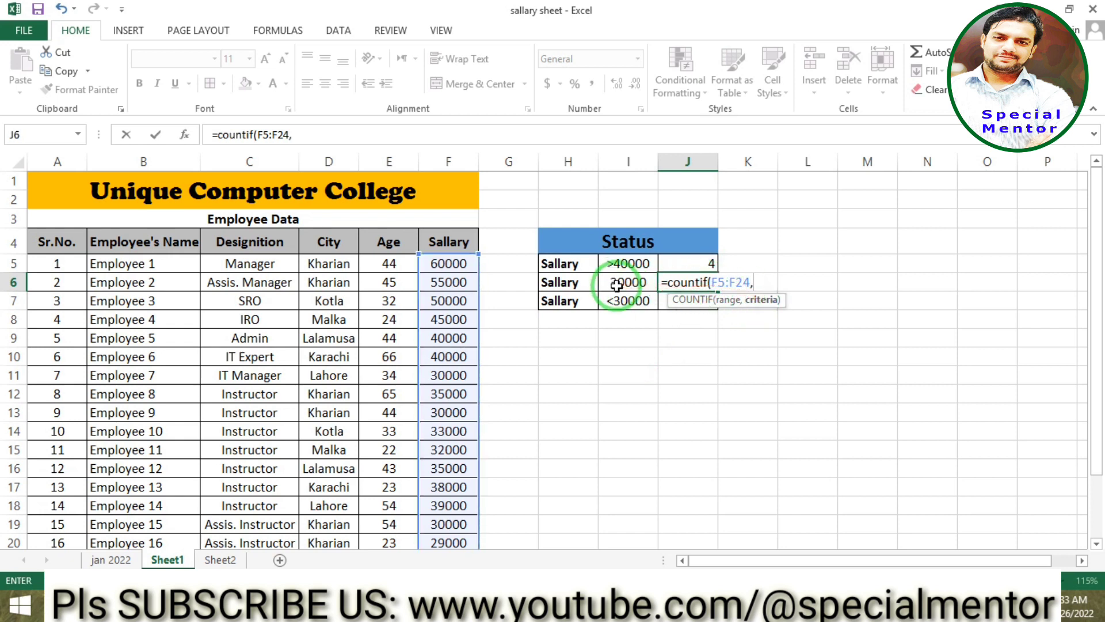
{"action": "left_click", "coordinate": [624, 283]}
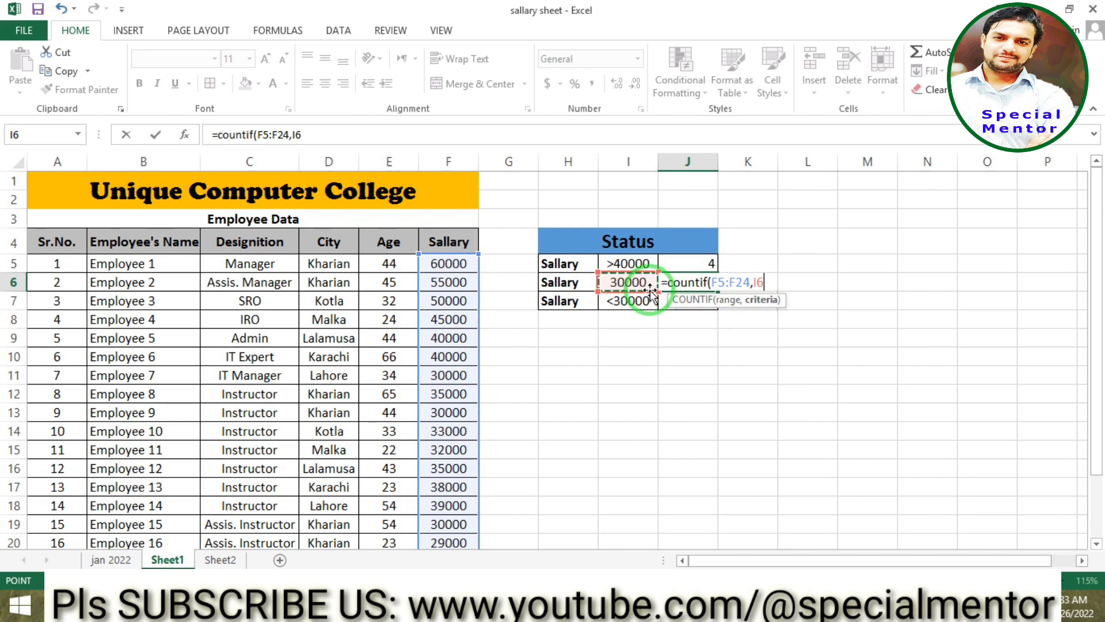
{"action": "key", "text": "Return"}
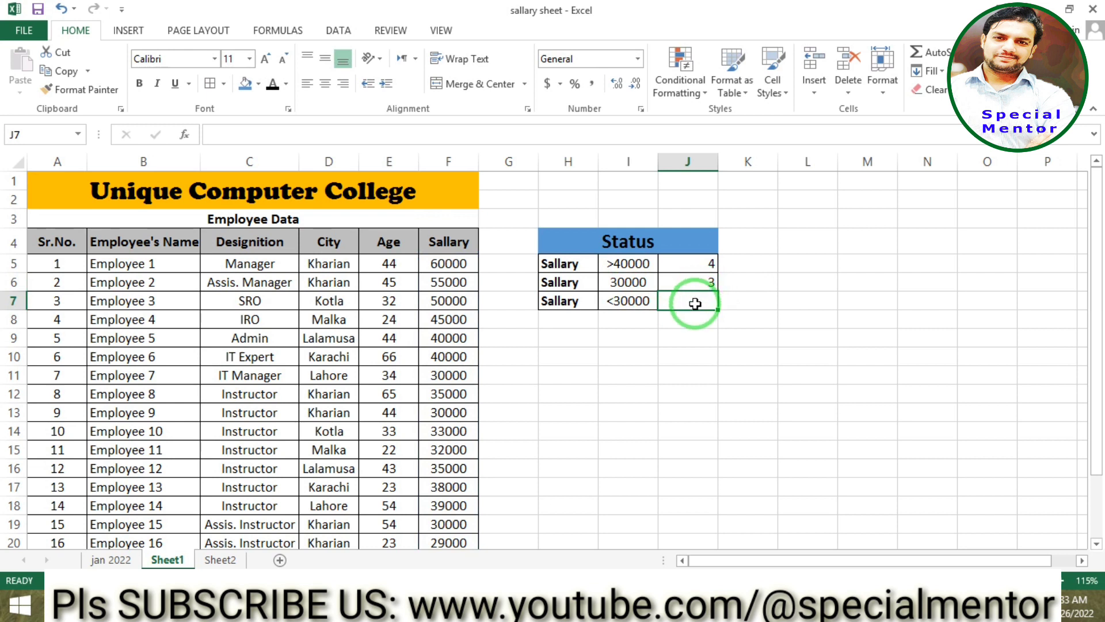
Step: Enter =COUNTIF(F5:F24,I7) in J7 for the <30000 criterion, returning 5
{"action": "type", "text": "=c"}
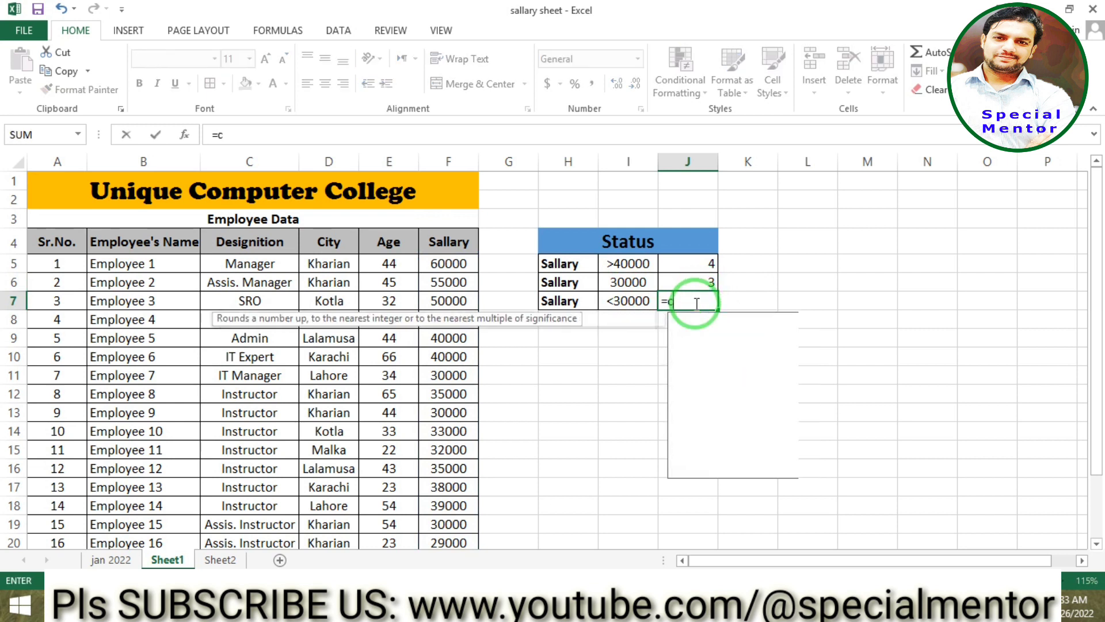
{"action": "type", "text": "ountif("}
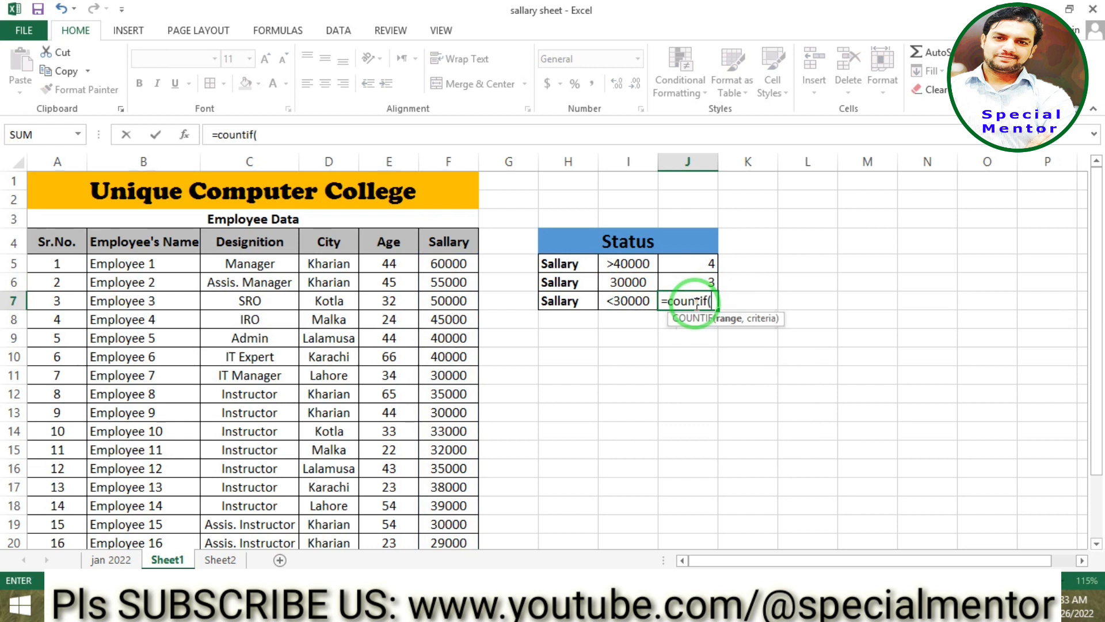
{"action": "left_click", "coordinate": [439, 264]}
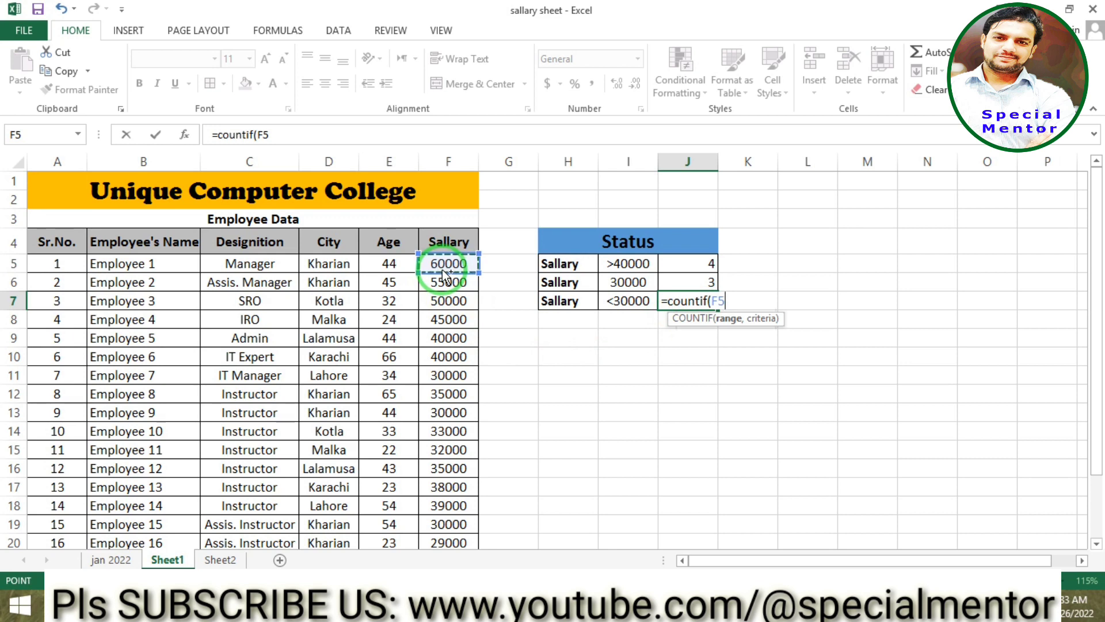
{"action": "left_click_drag", "start_coordinate": [442, 269], "coordinate": [493, 265]}
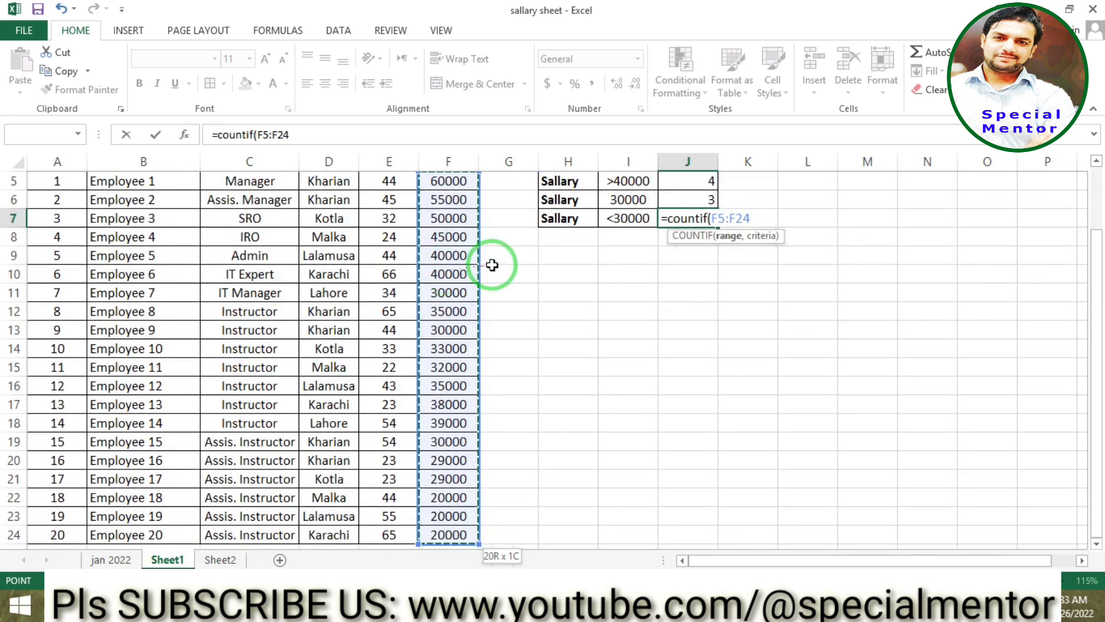
{"action": "type", "text": ","}
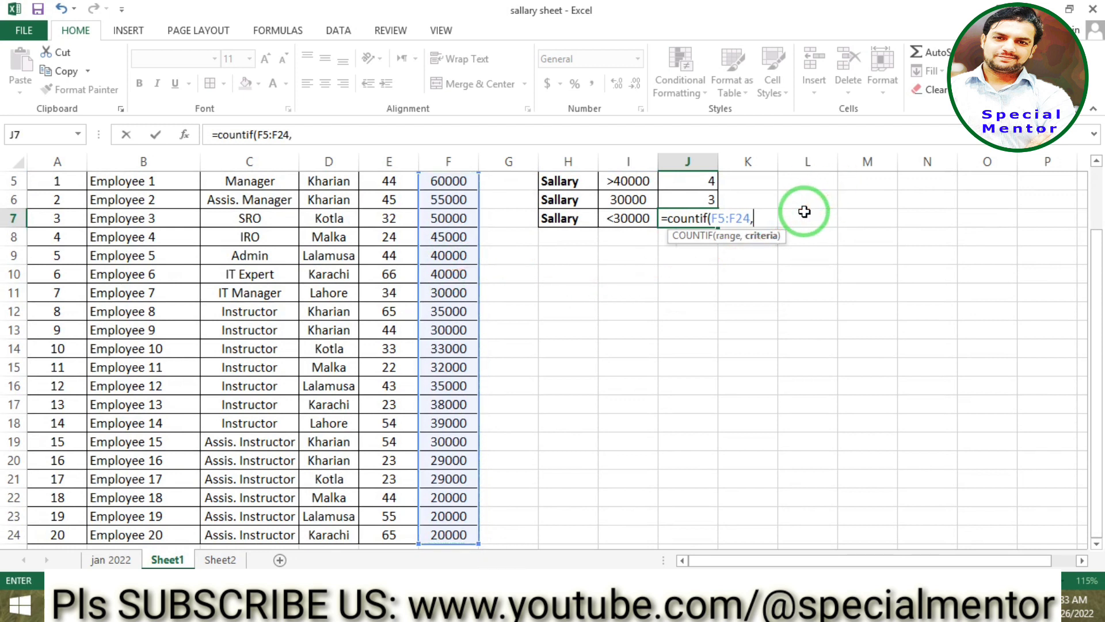
{"action": "left_click", "coordinate": [638, 218]}
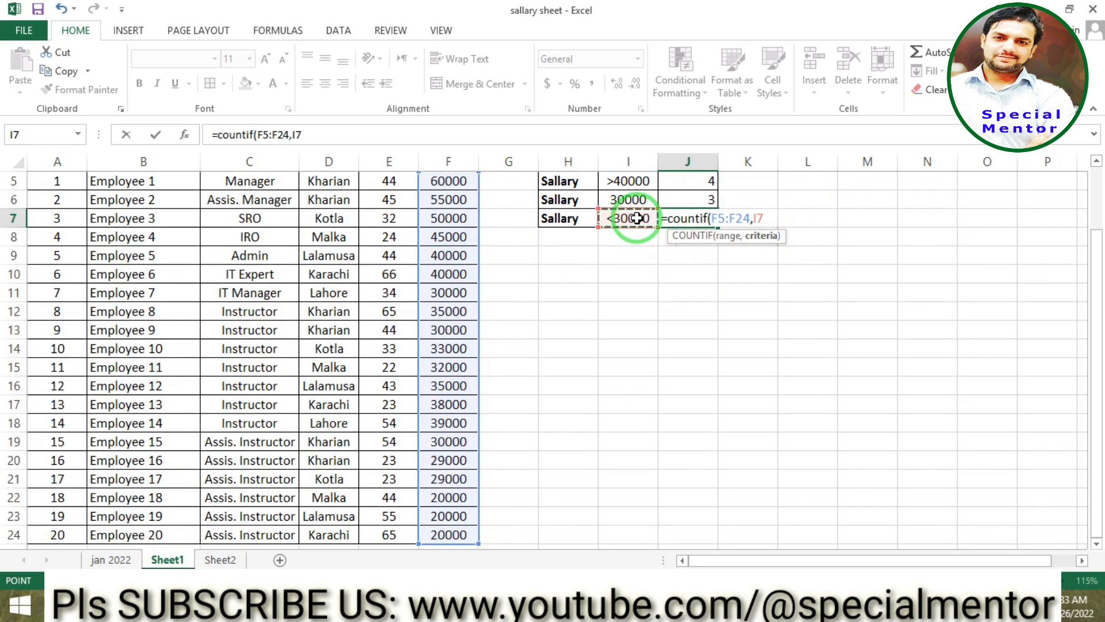
{"action": "key", "text": "Return"}
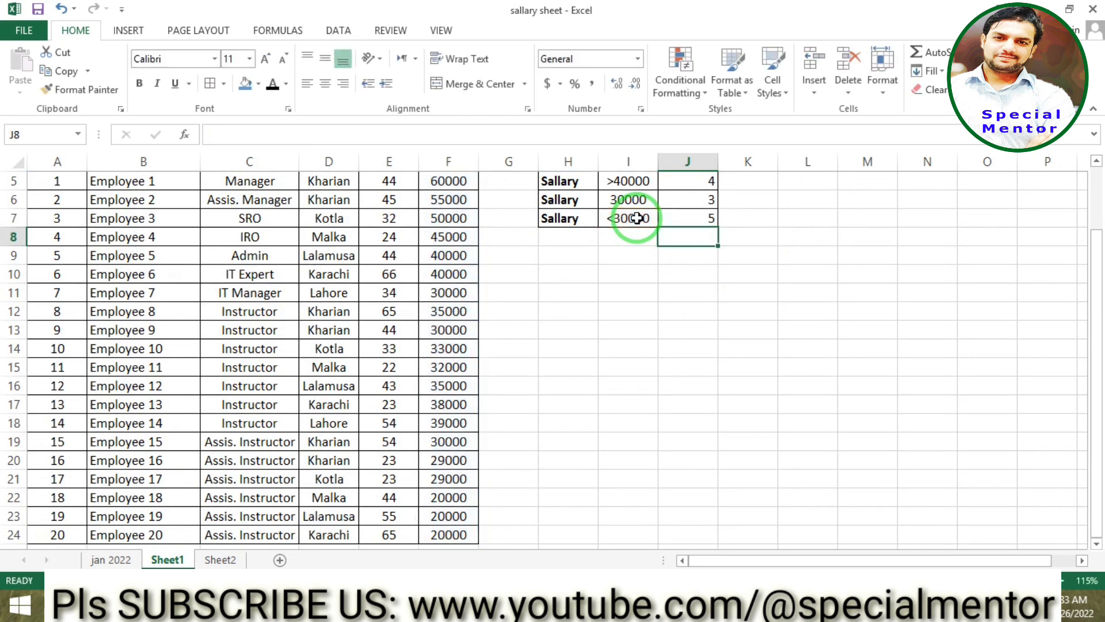
{"action": "scroll", "coordinate": [671, 210], "scroll_direction": "up", "scroll_amount": 2}
{"action": "left_click", "coordinate": [636, 303]}
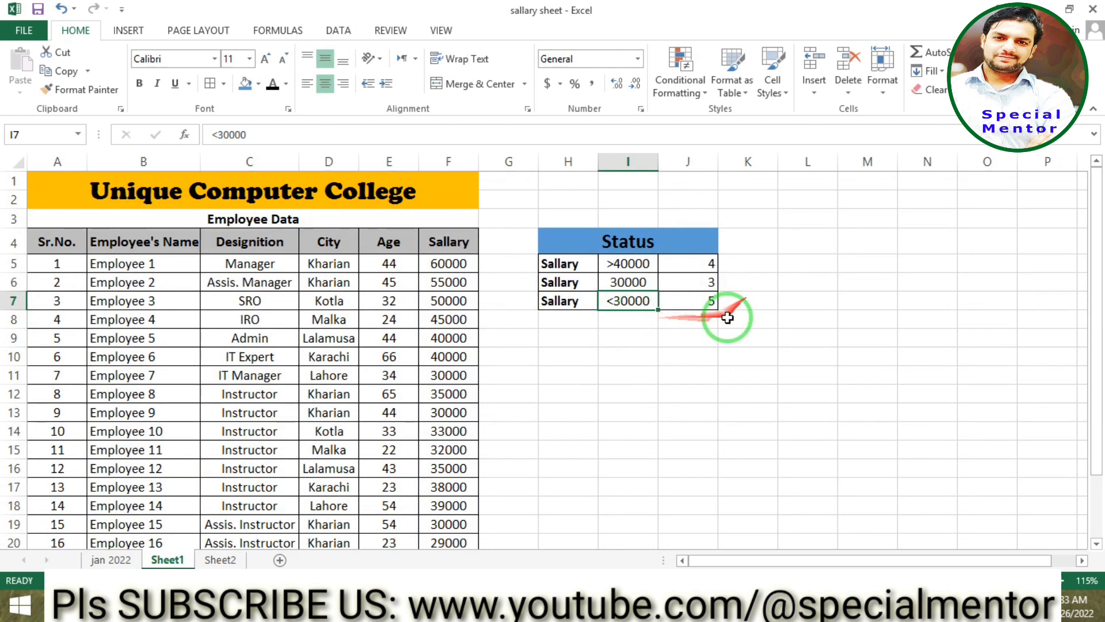
Step: Check the J5 and J6 formulas, then change Employee 11's salary in F15 to 30000
{"action": "left_click", "coordinate": [708, 263]}
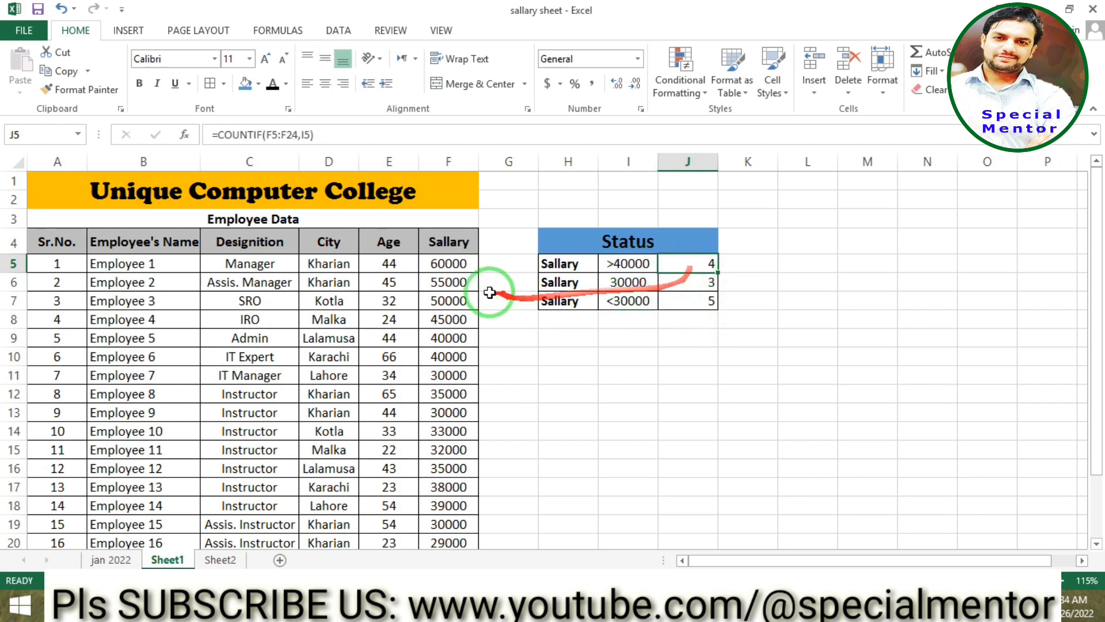
{"action": "left_click", "coordinate": [674, 286]}
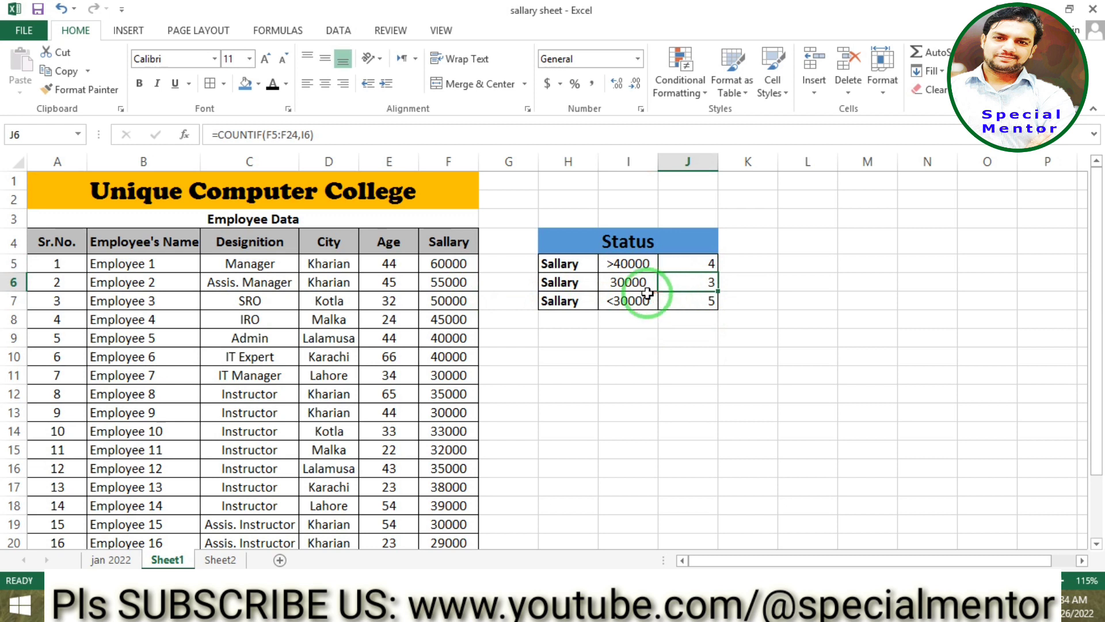
{"action": "left_click", "coordinate": [459, 457]}
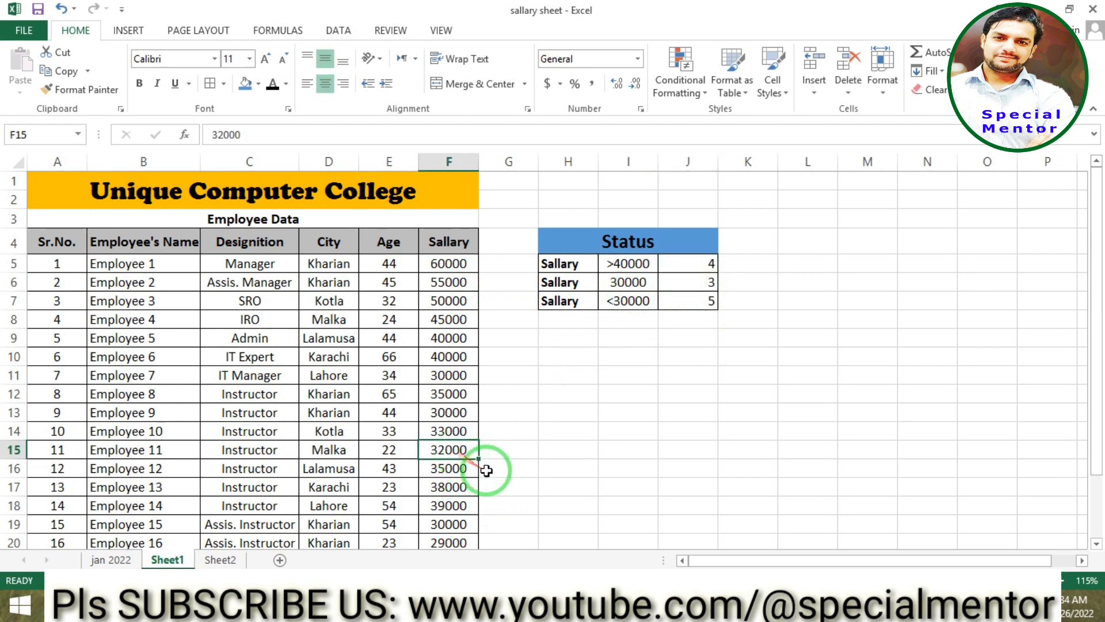
{"action": "type", "text": "3"}
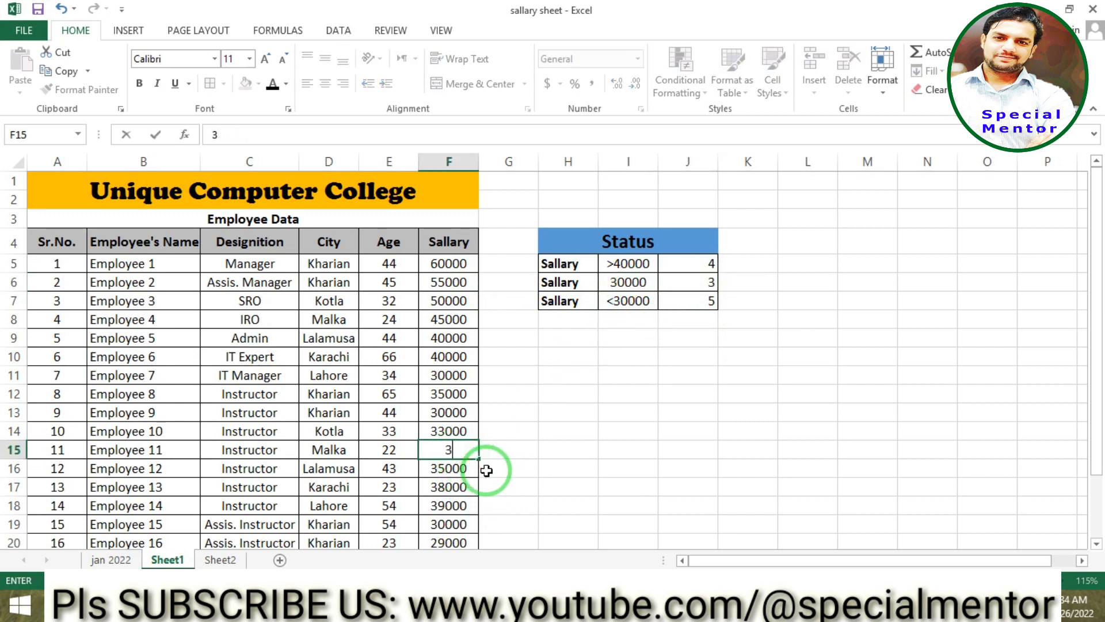
{"action": "type", "text": "0000"}
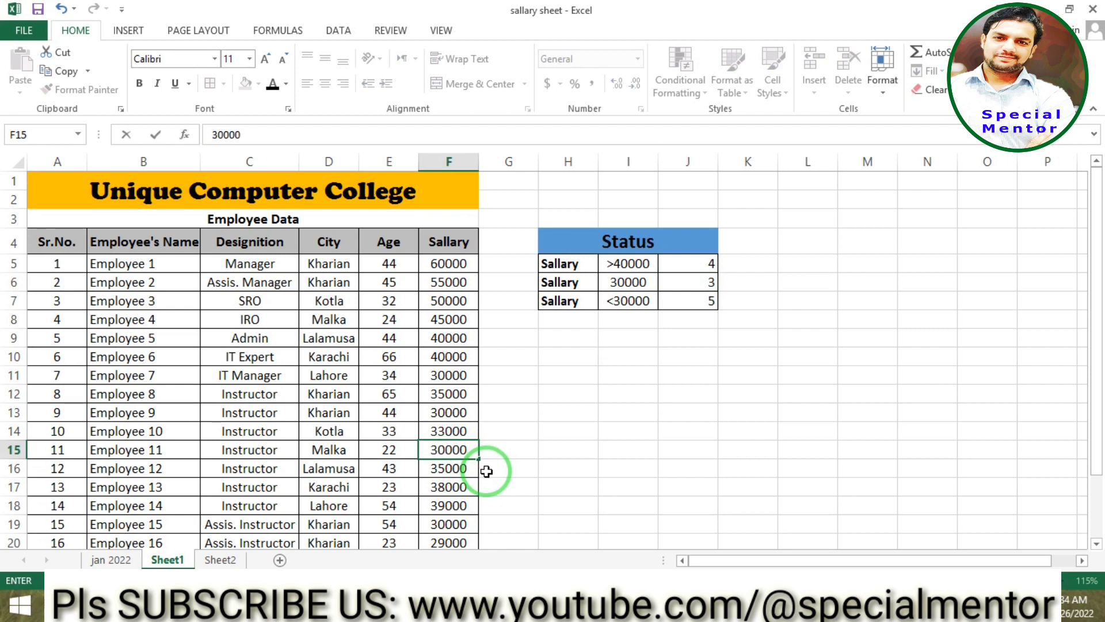
{"action": "key", "text": "Return"}
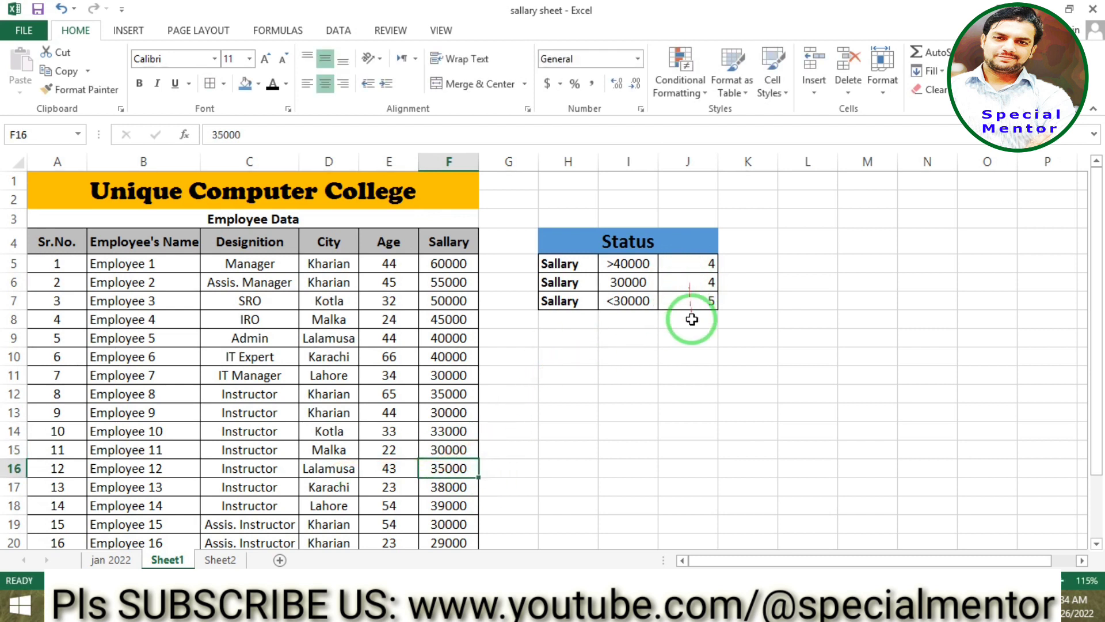
{"action": "left_click", "coordinate": [644, 298]}
{"action": "left_click", "coordinate": [628, 265]}
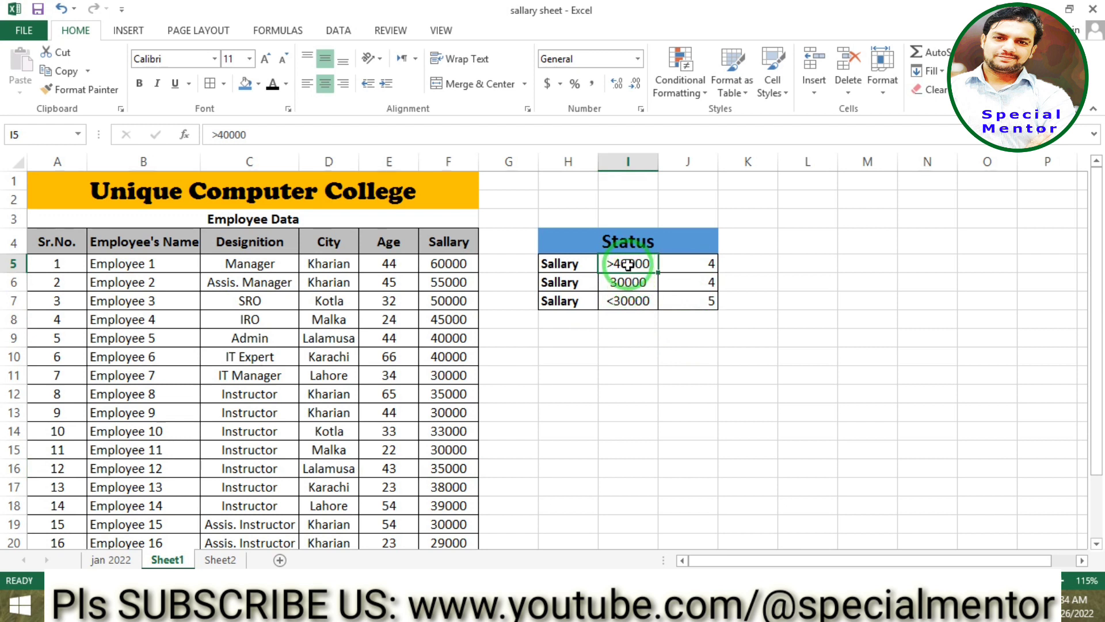
Step: Change the >40000 criterion in I5 to >55000, which now counts 1
{"action": "type", "text": ">"}
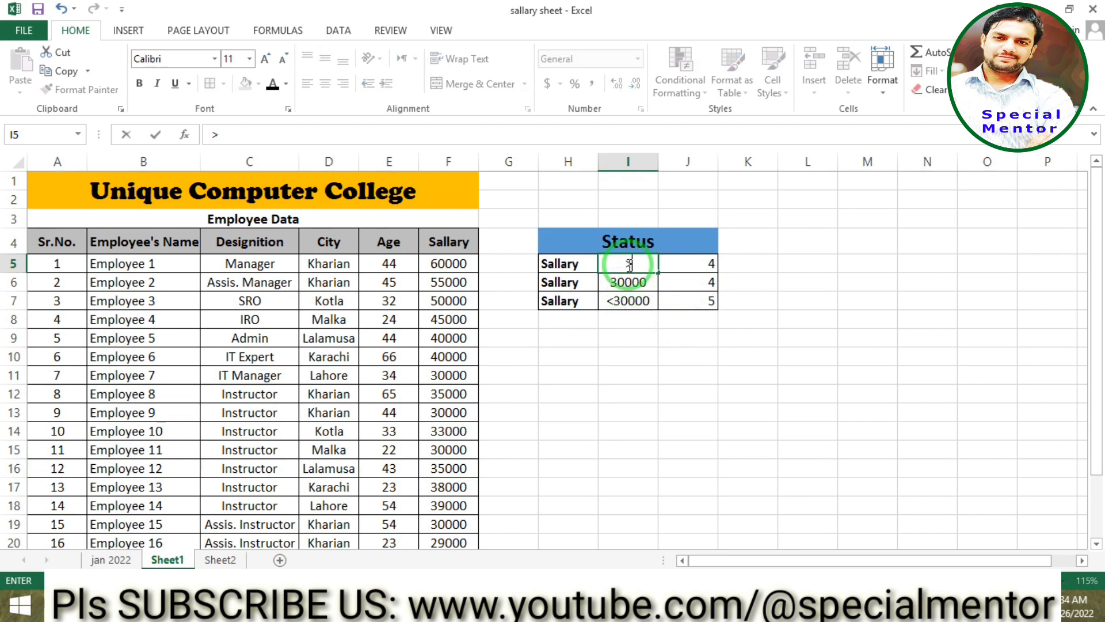
{"action": "type", "text": "55000"}
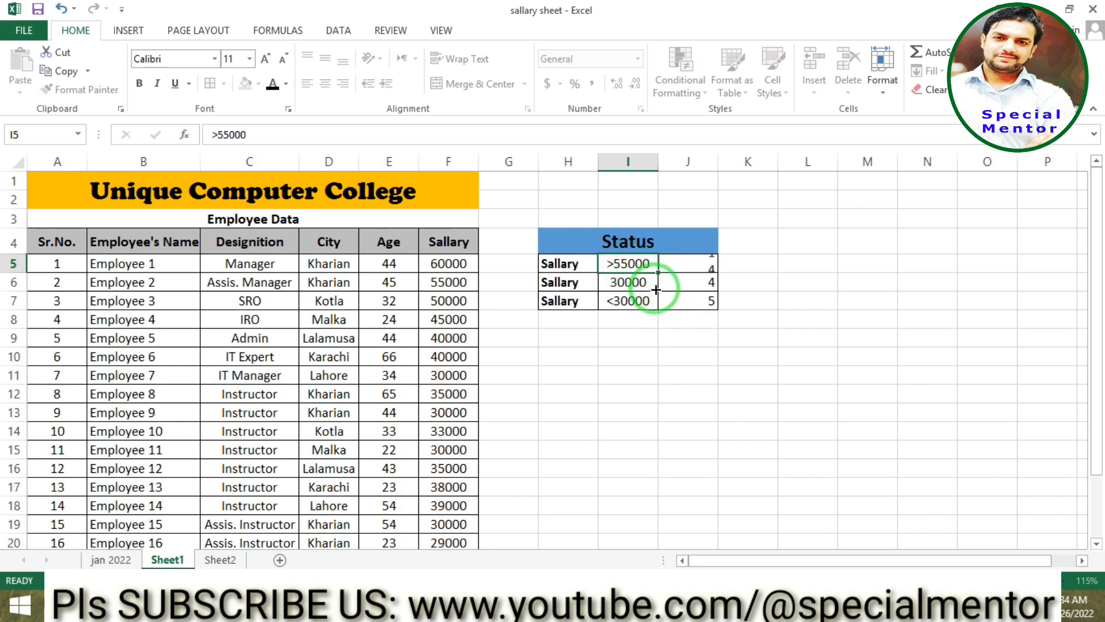
{"action": "key", "text": "Return"}
{"action": "left_click", "coordinate": [715, 269]}
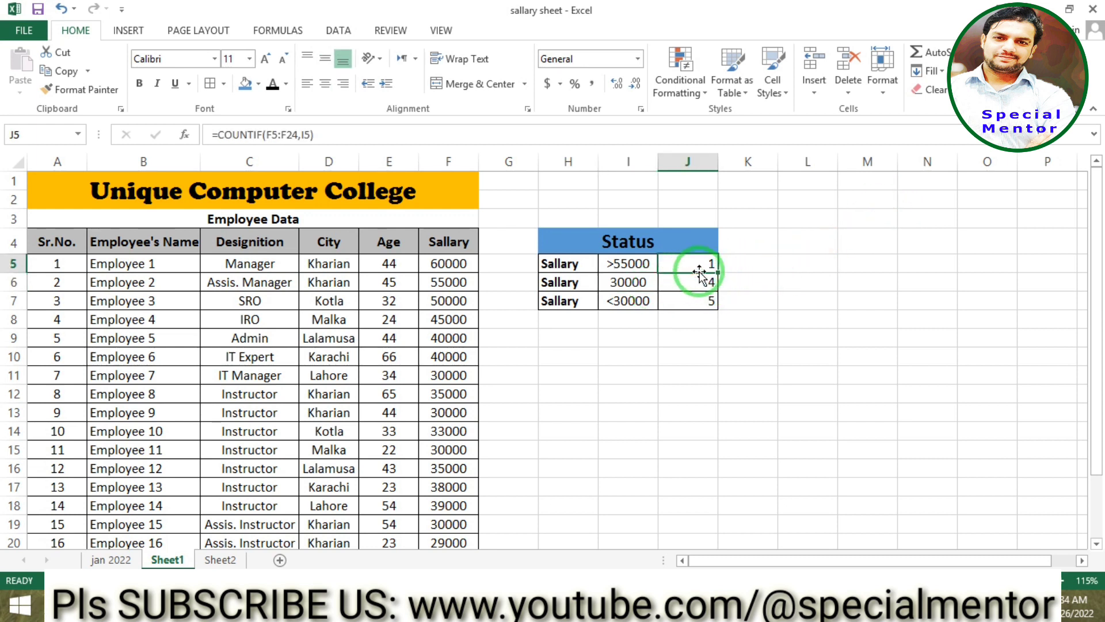
Step: Change the <30000 criterion in I7 to >60000, which counts 0
{"action": "left_click", "coordinate": [636, 300]}
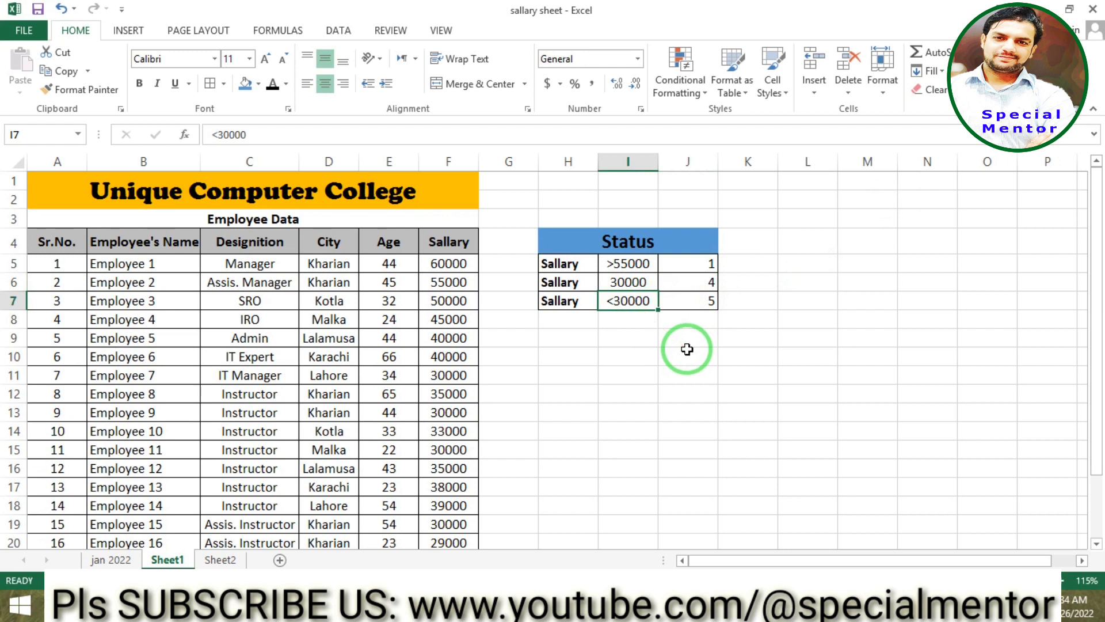
{"action": "type", "text": ">"}
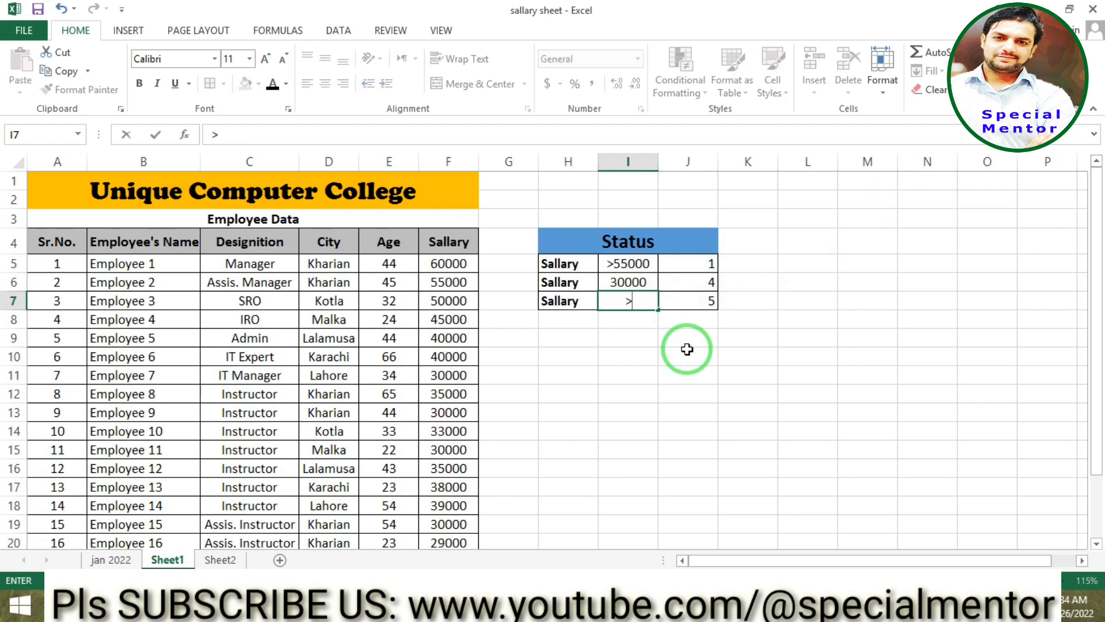
{"action": "type", "text": "6"}
{"action": "type", "text": "0"}
{"action": "type", "text": "000"}
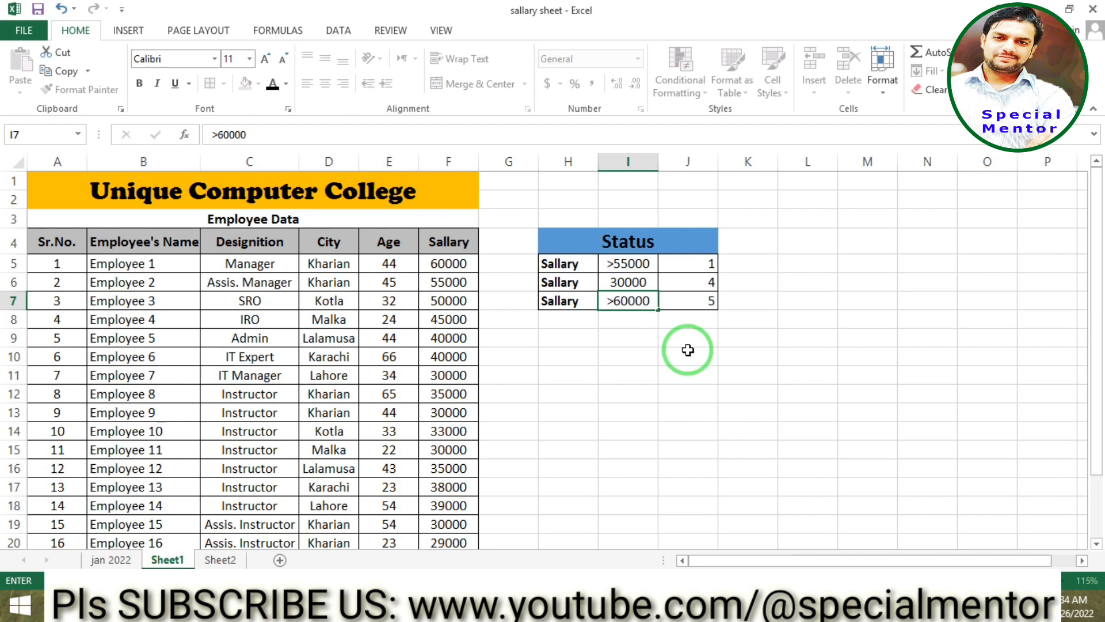
{"action": "key", "text": "Return"}
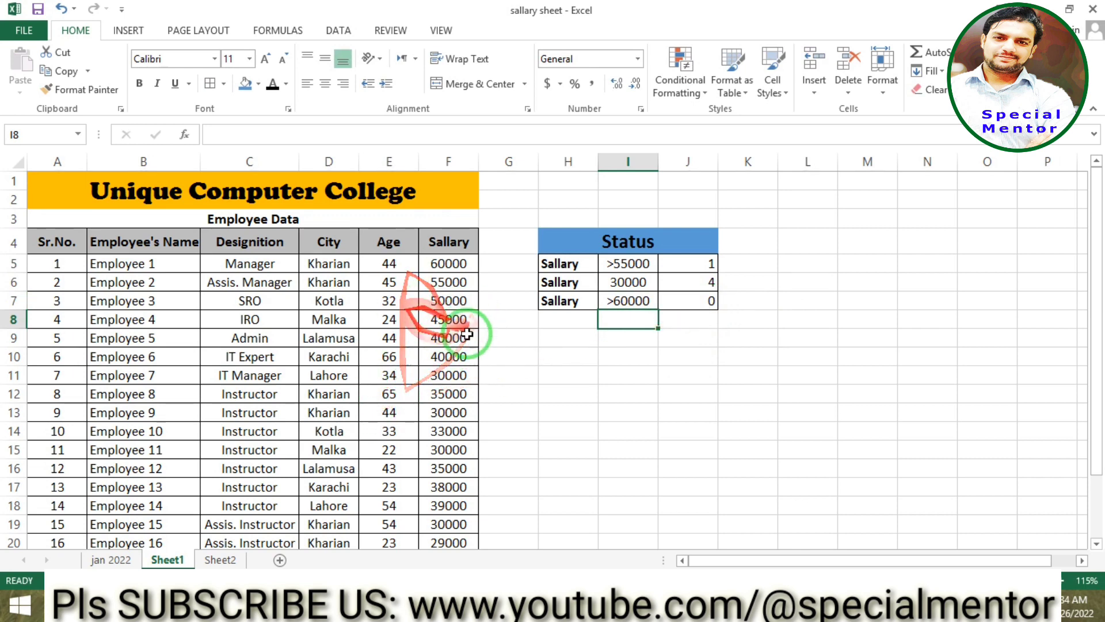
Step: Change Employee 4's salary in F8 to 61000, raising the >55000 and >60000 counts to 2 and 1
{"action": "scroll", "coordinate": [467, 334], "scroll_direction": "down", "scroll_amount": 2}
{"action": "scroll", "coordinate": [468, 345], "scroll_direction": "up", "scroll_amount": 1}
{"action": "scroll", "coordinate": [460, 265], "scroll_direction": "up", "scroll_amount": 1}
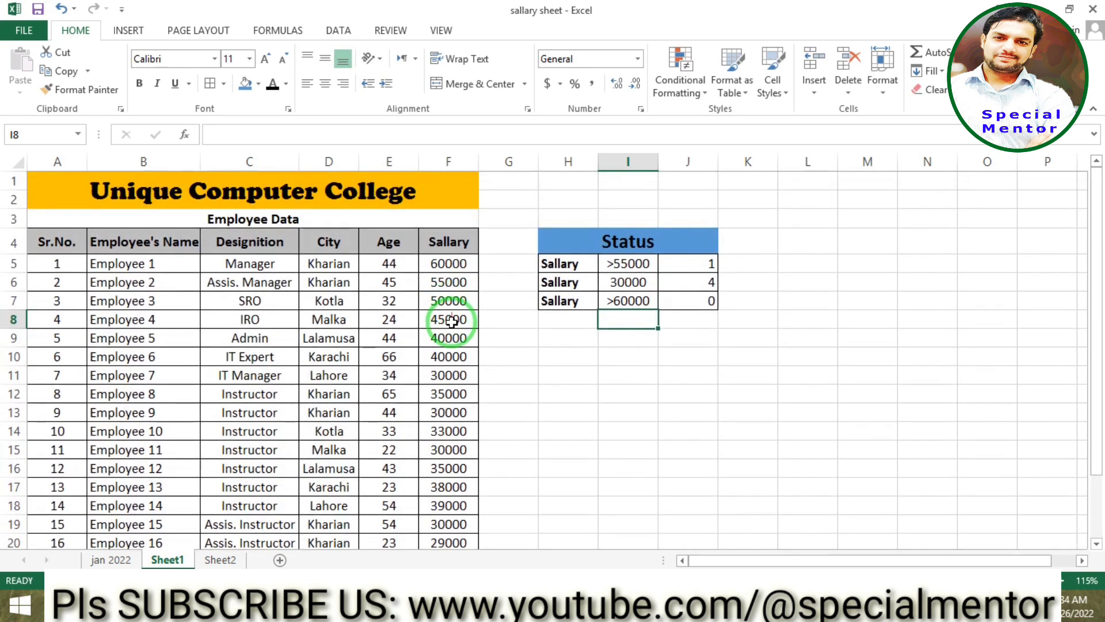
{"action": "left_click", "coordinate": [451, 322]}
{"action": "type", "text": "61"}
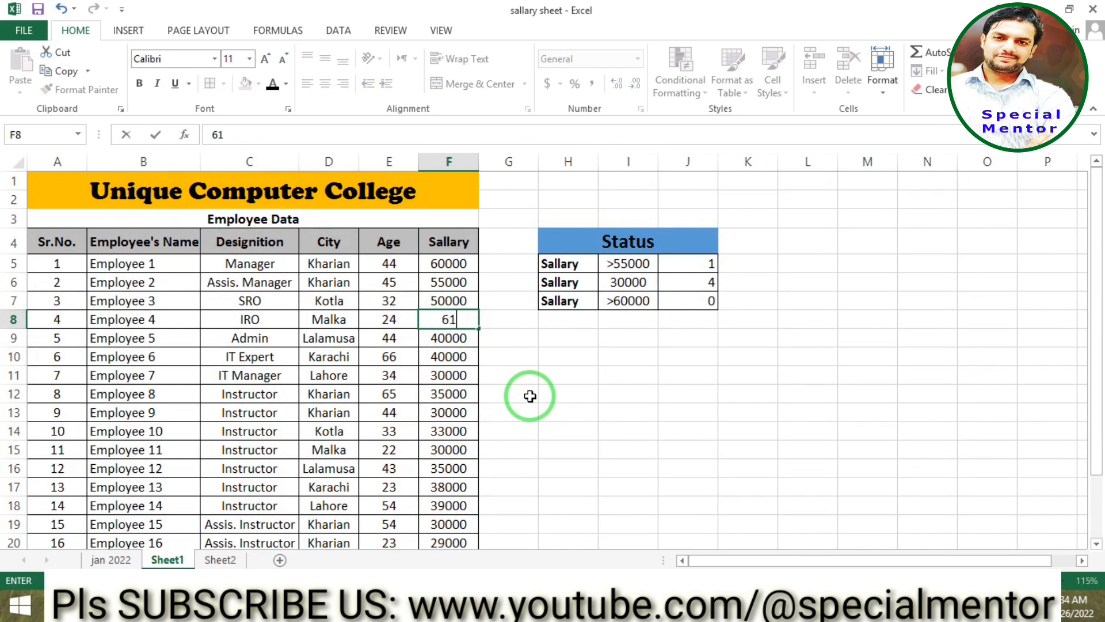
{"action": "type", "text": "000"}
{"action": "key", "text": "Return"}
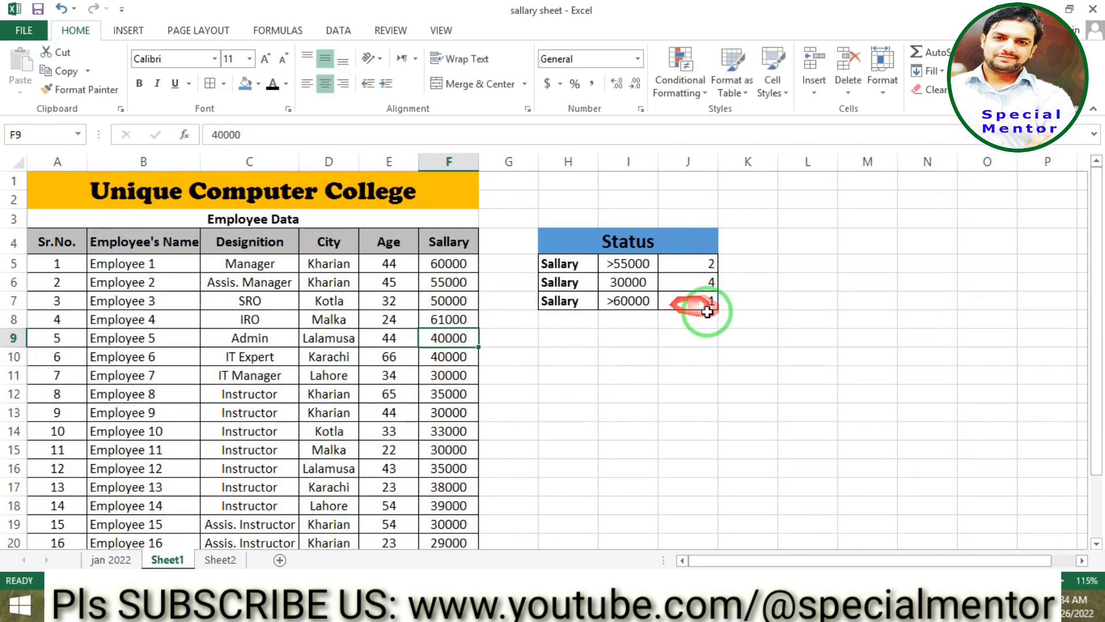